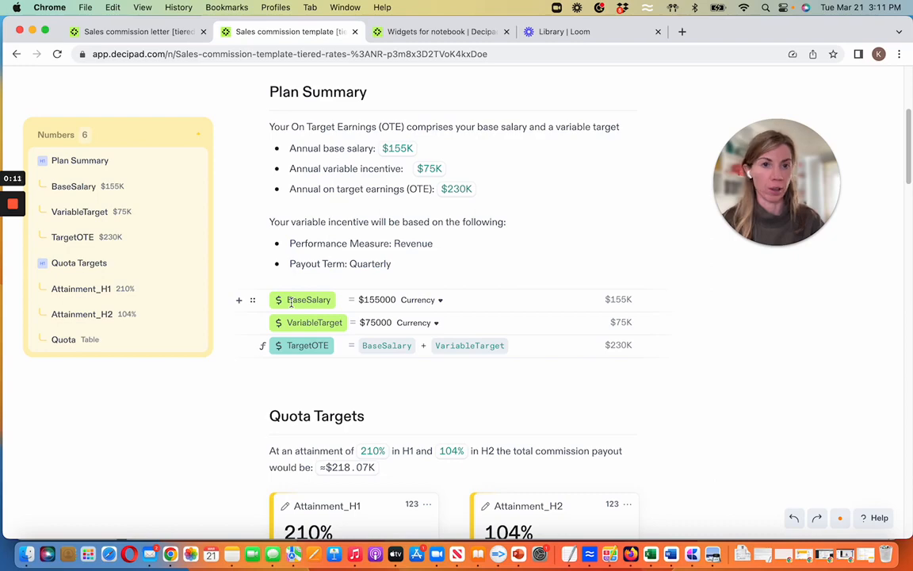
- Lower the Attainment_H1 slider under Quota Targets to 136%
scroll(316, 326, down, 5)
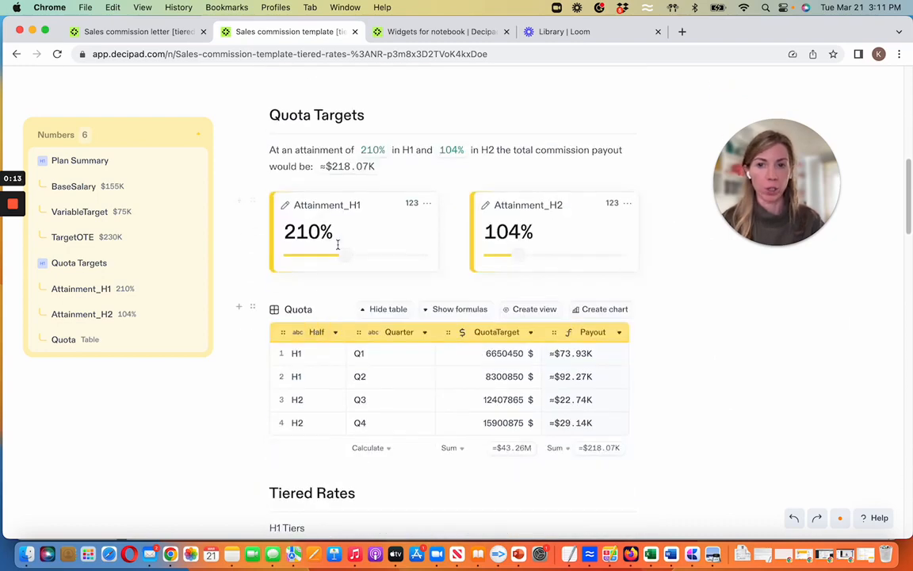
drag(346, 262, 323, 265)
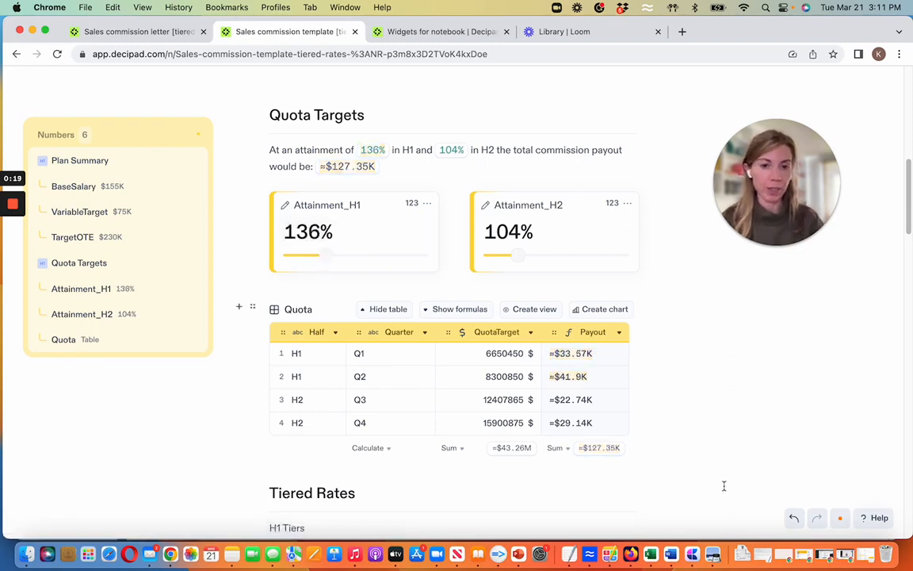
- Switch to Preview and review the plan summary, quota and commission rate tables in the FY20 Sales Compensation Plan Document
click(716, 556)
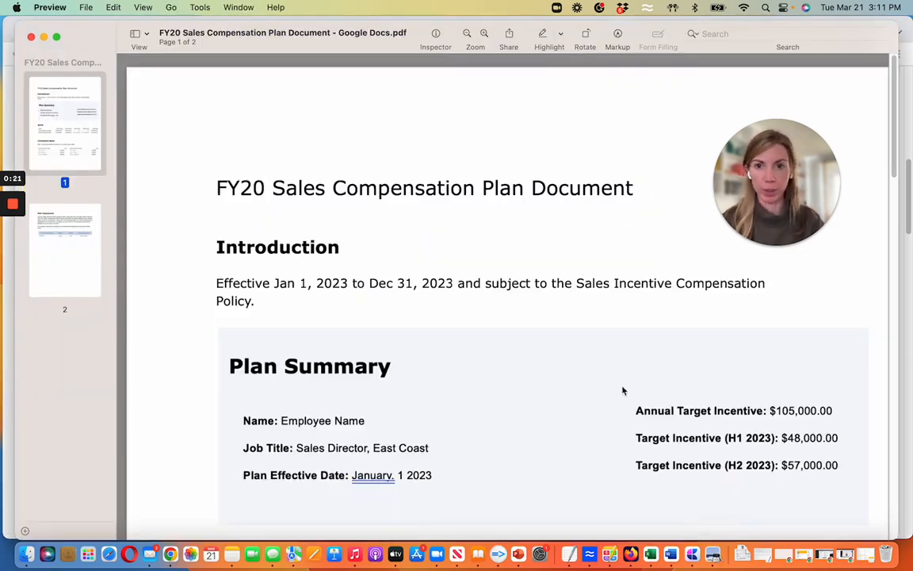
scroll(622, 390, down, 3)
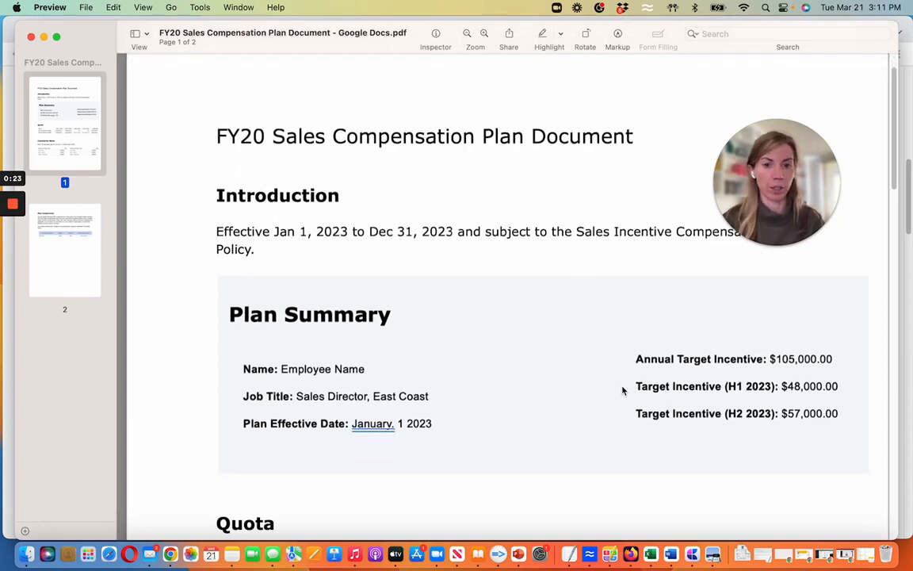
scroll(622, 390, down, 4)
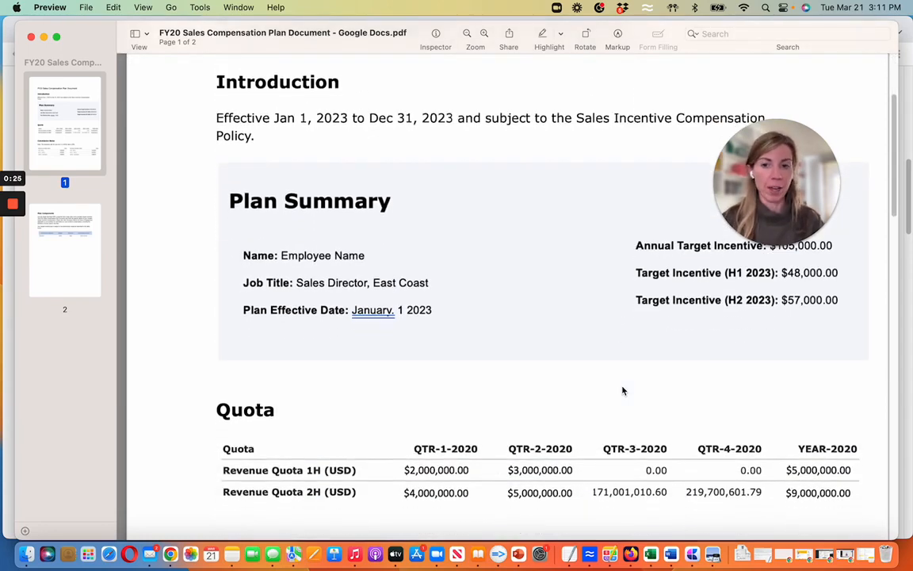
scroll(623, 390, down, 5)
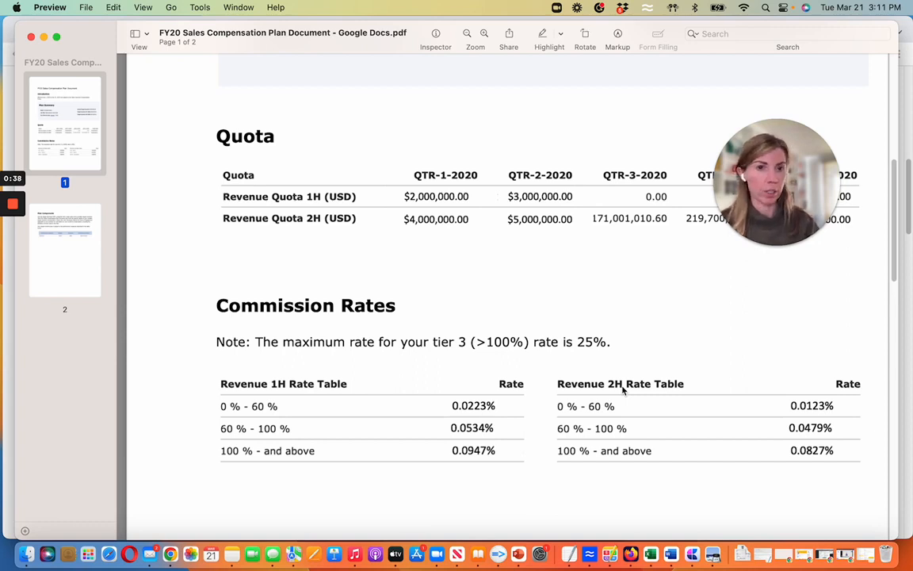
- Switch to the Sales commission letter notebook in Chrome and insert a number input below the Plan Summary sentence
key(super+Tab)
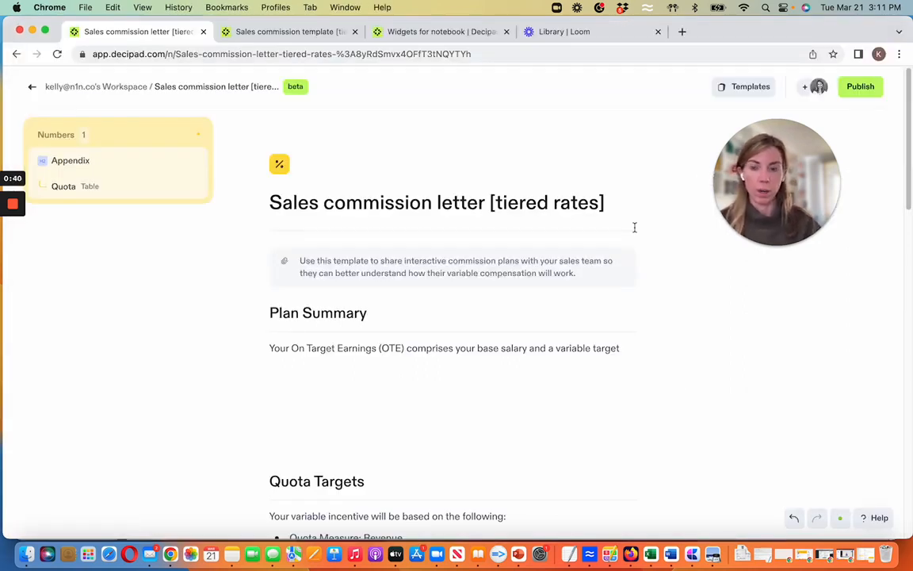
scroll(349, 382, down, 1)
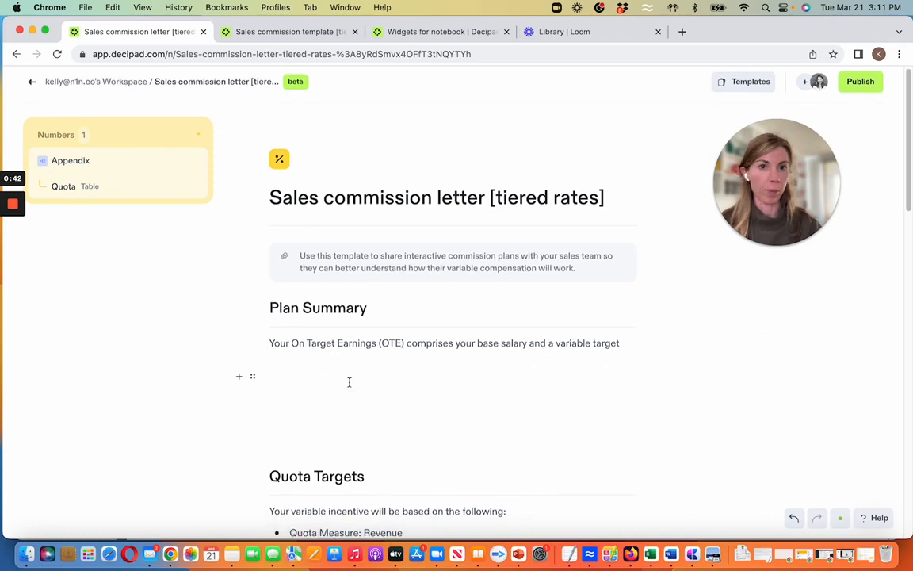
click(313, 379)
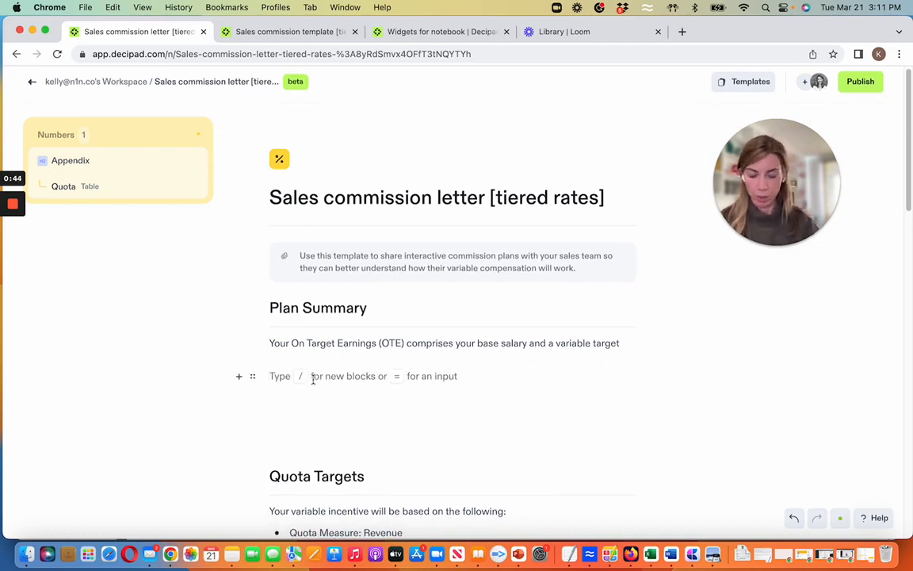
text(/)
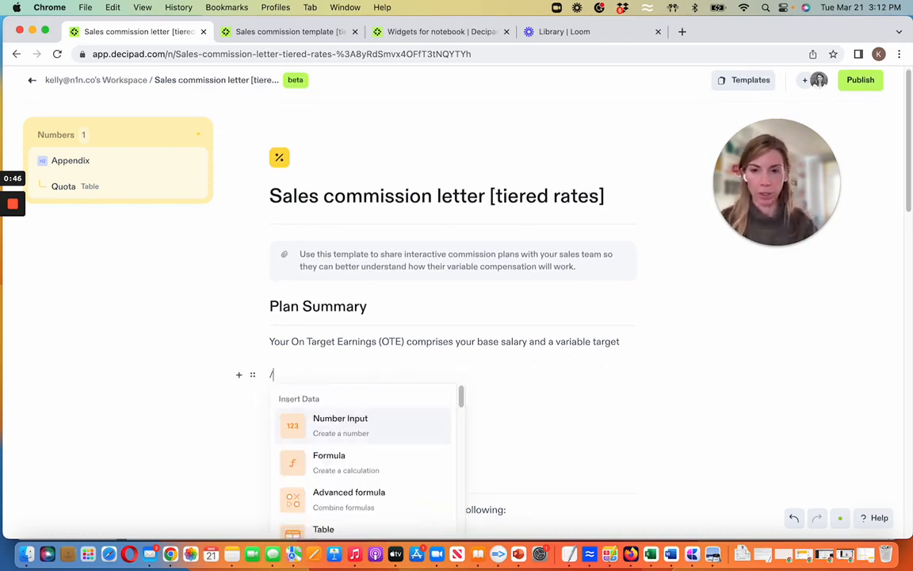
click(325, 426)
- Name the new number input BaseSalary and set its value to $135000
double_click(301, 379)
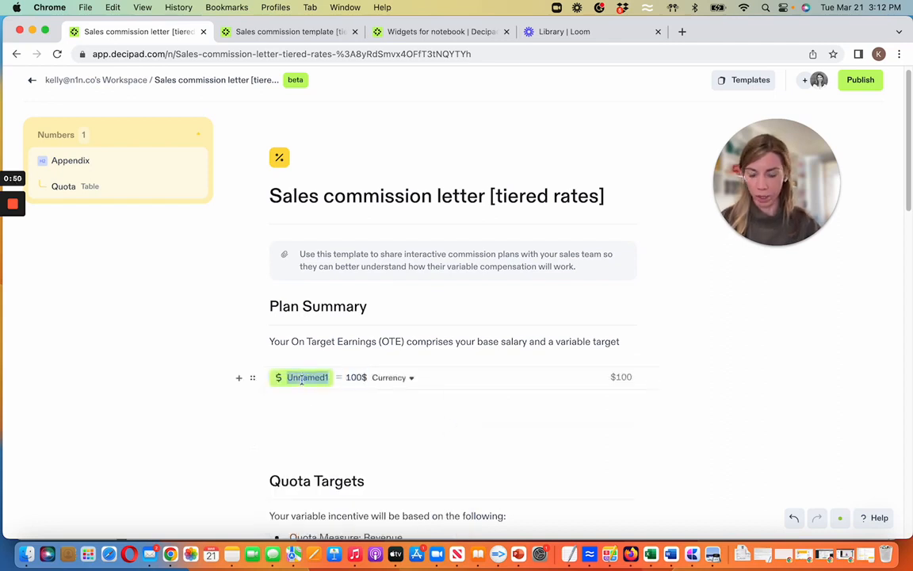
text(BaseSalary)
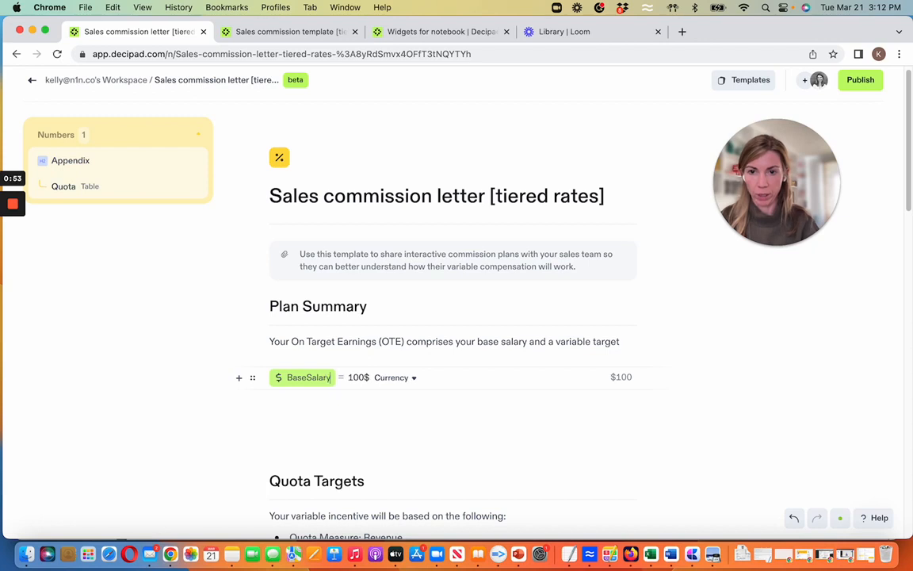
key(Tab)
text($135000)
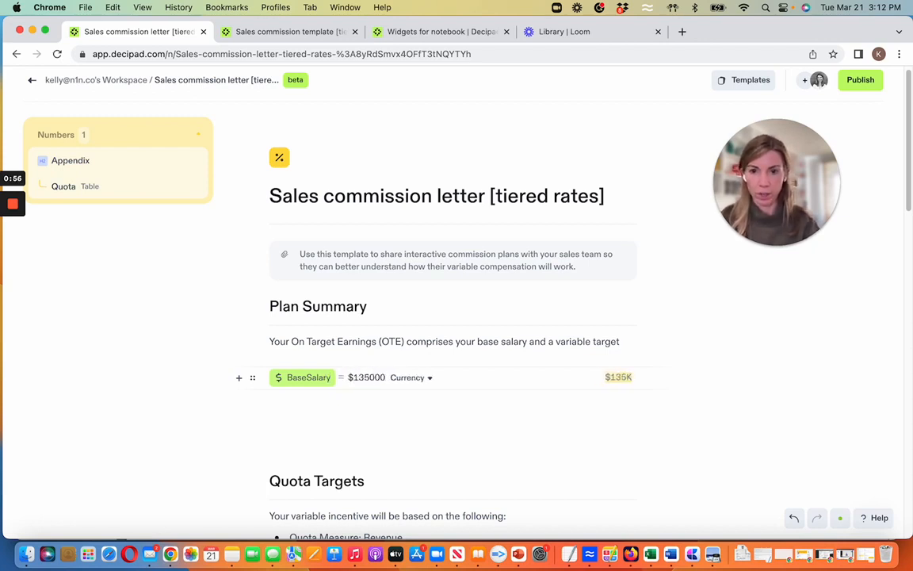
- Add a PayMix row below BaseSalary, calculated as 60 / 40
key(Return)
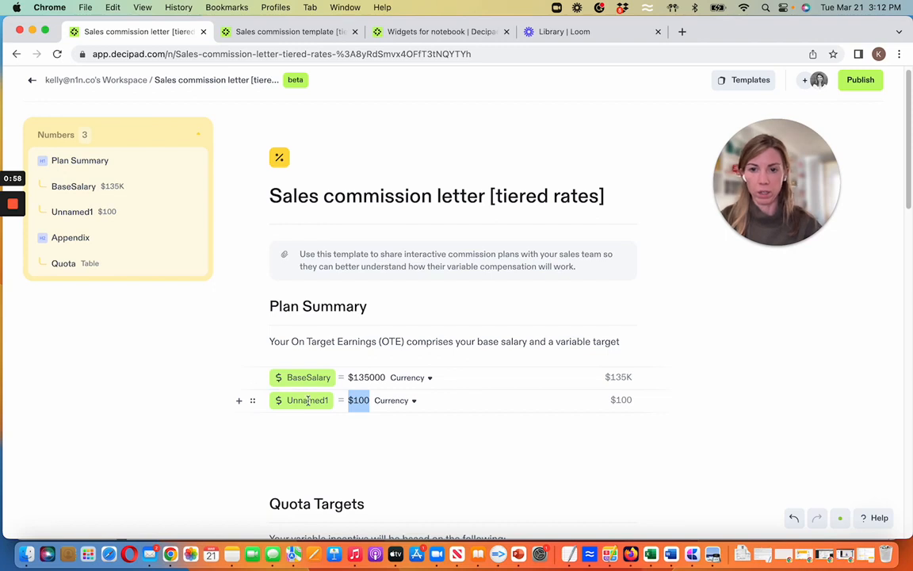
double_click(307, 401)
text(Pay)
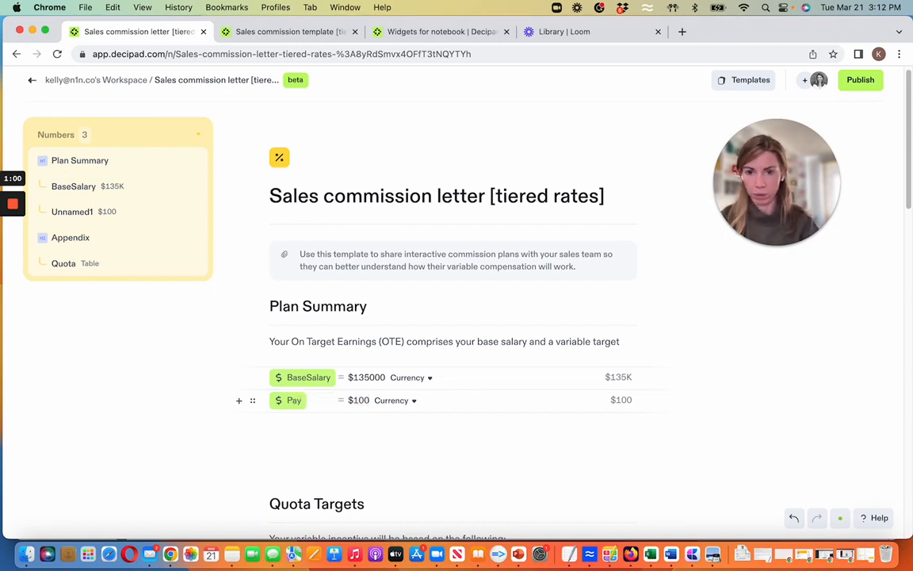
text(Mix)
key(Tab)
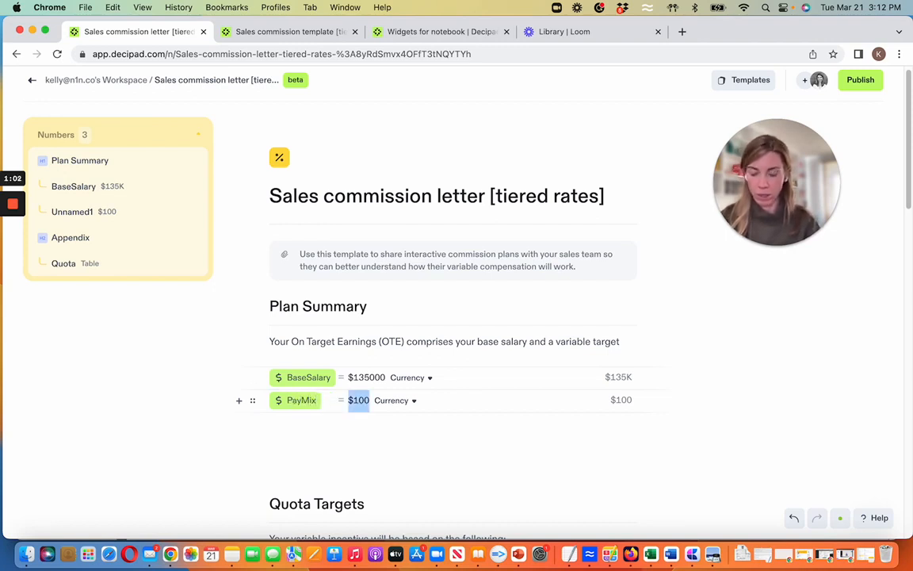
text(60/40)
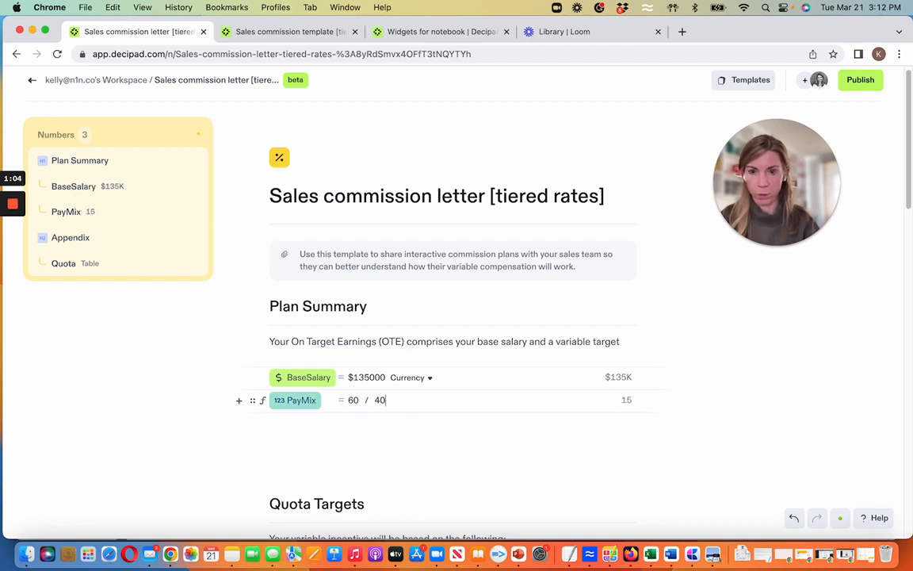
- Add a VariableTarget row below PayMix, calculated as BaseSalary / PayMix
key(Return)
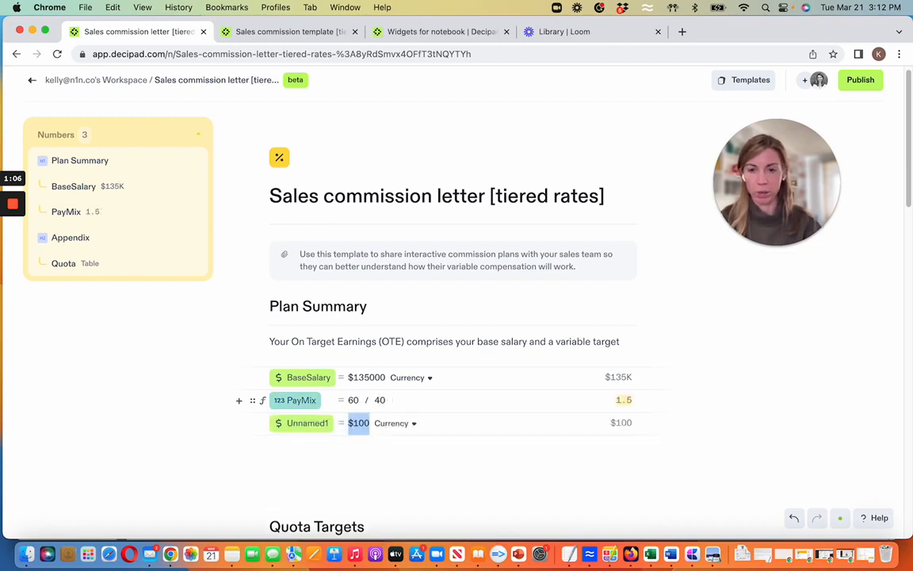
double_click(303, 422)
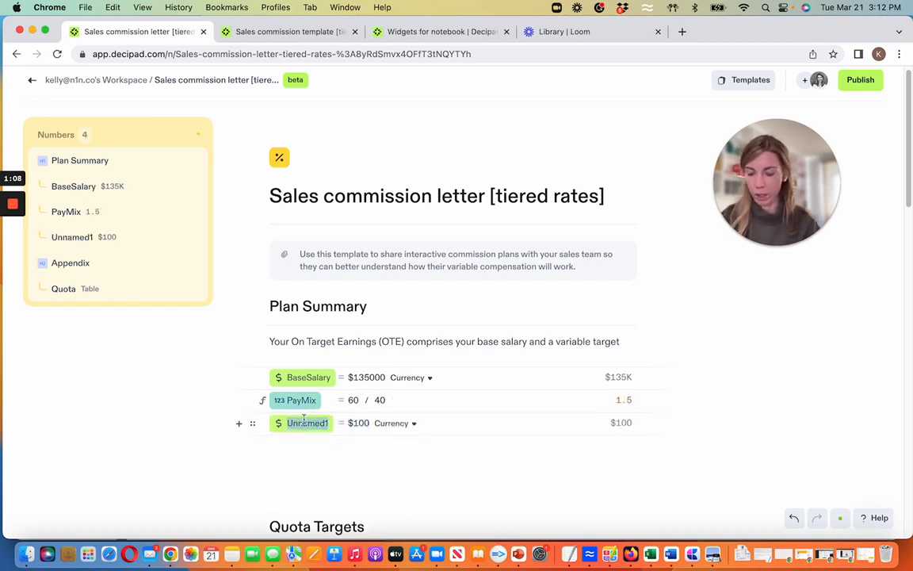
text(VariableTar)
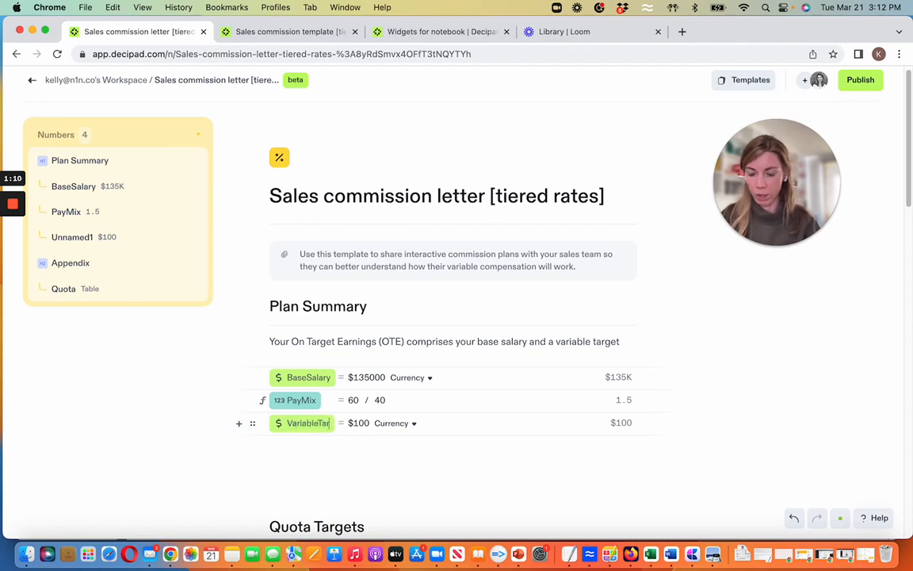
text(get)
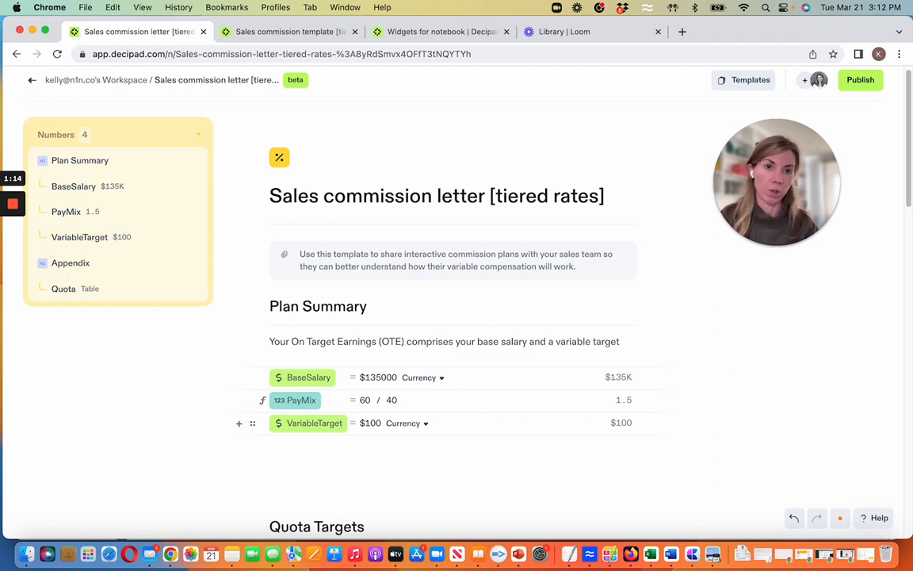
key(Tab)
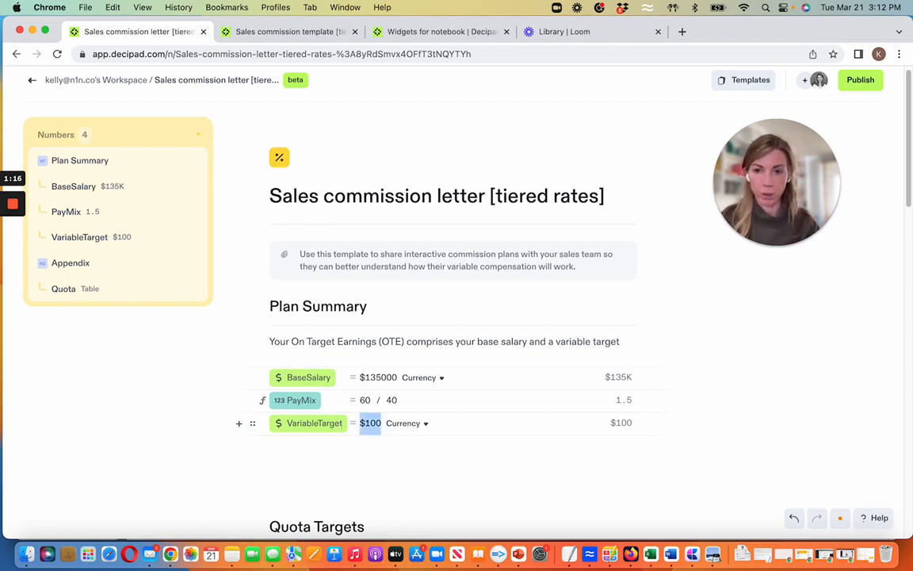
text(BaseSalary)
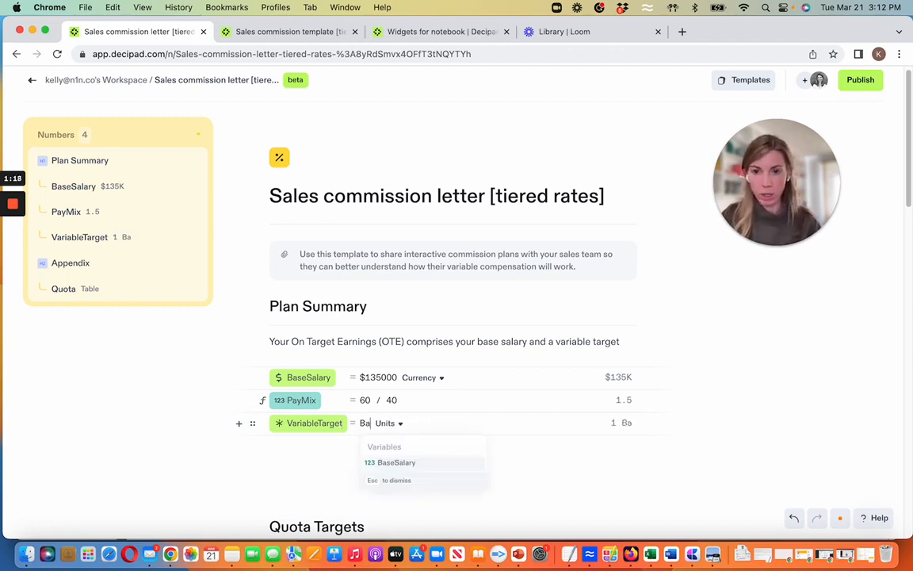
key(Return)
text(/ )
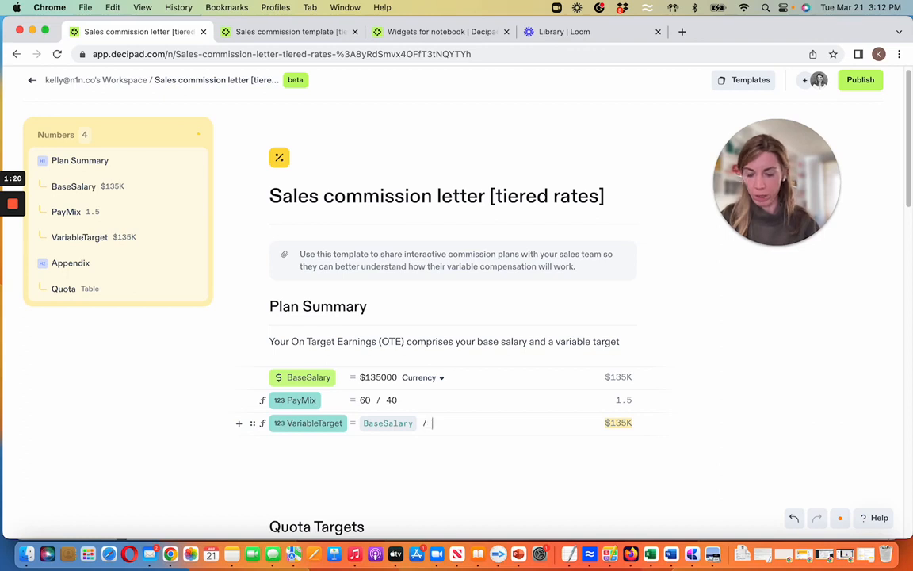
text(PayMix)
key(Return)
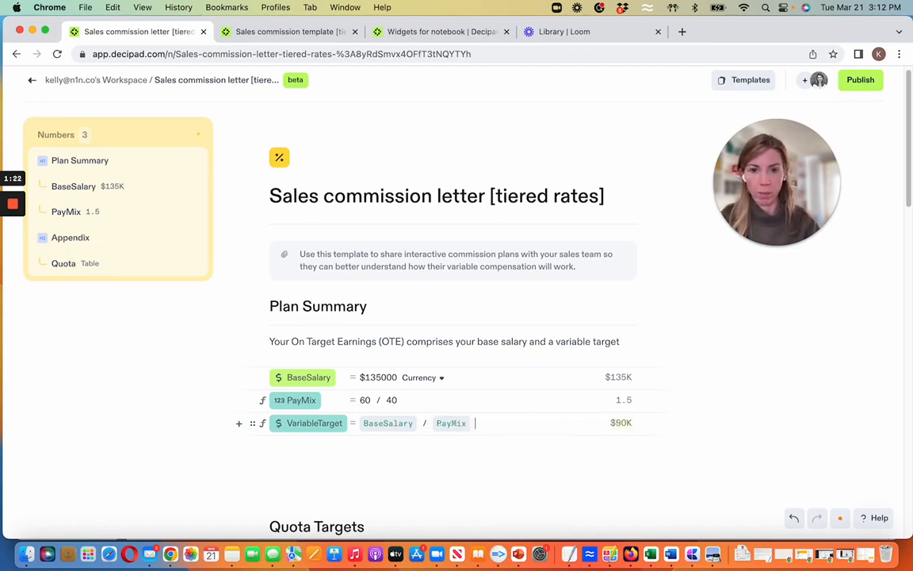
- Add a TargetOTE formula below VariableTarget, calculated as BaseSalary + VariableTarget
key(Return)
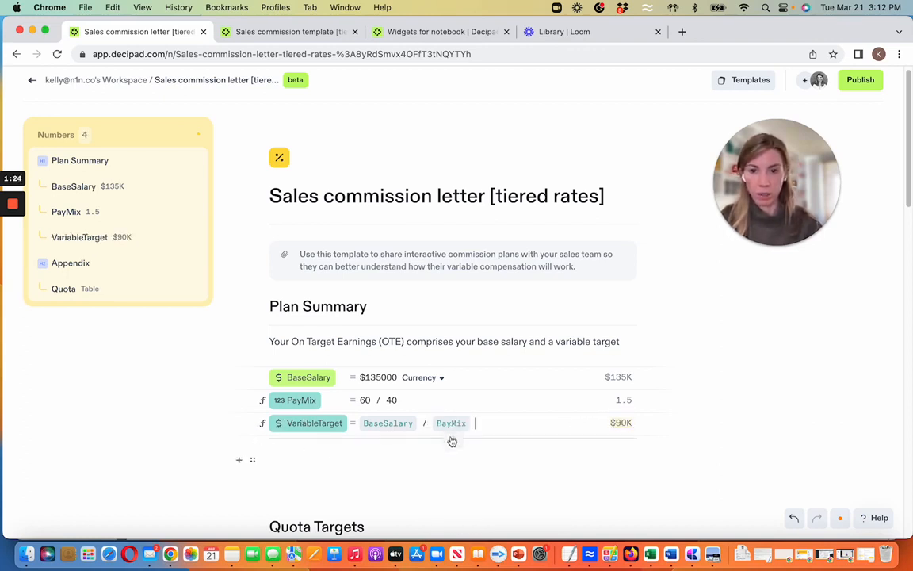
text(=)
double_click(305, 447)
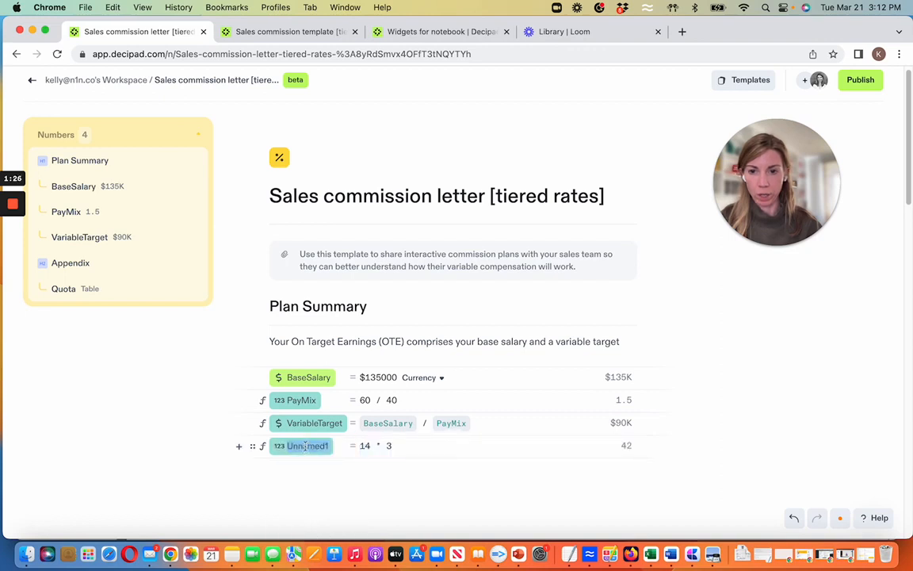
text(Targ)
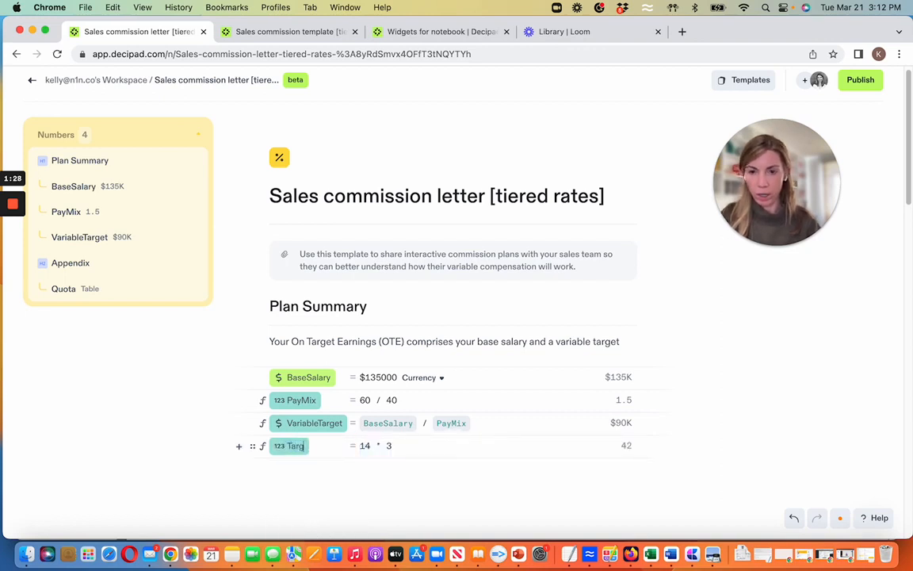
text(etOTE)
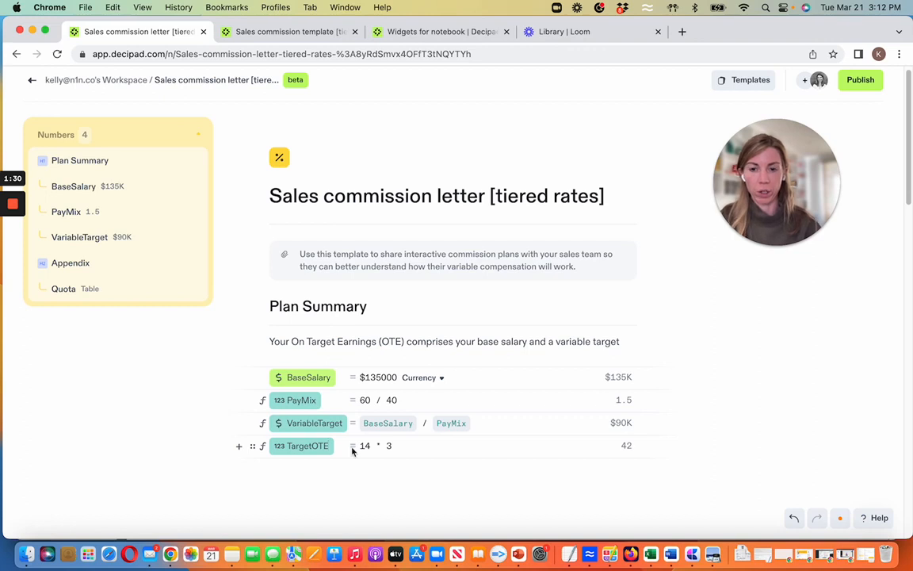
triple_click(376, 447)
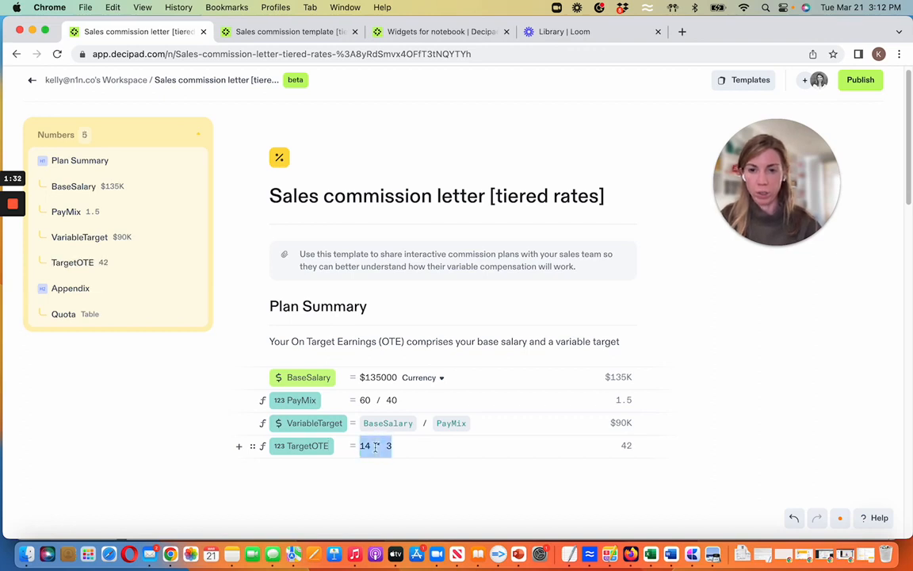
text(Bas)
key(Return)
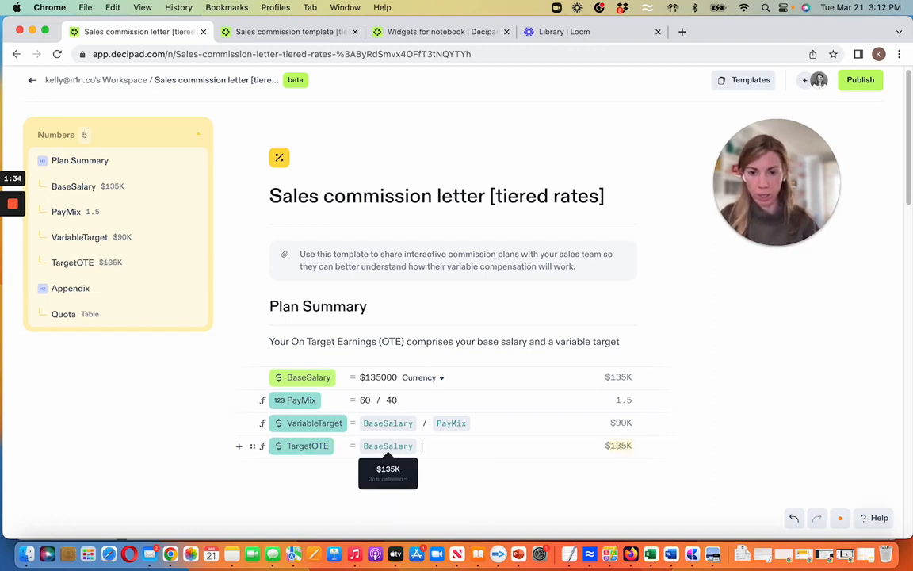
text(+ Vari)
key(Return)
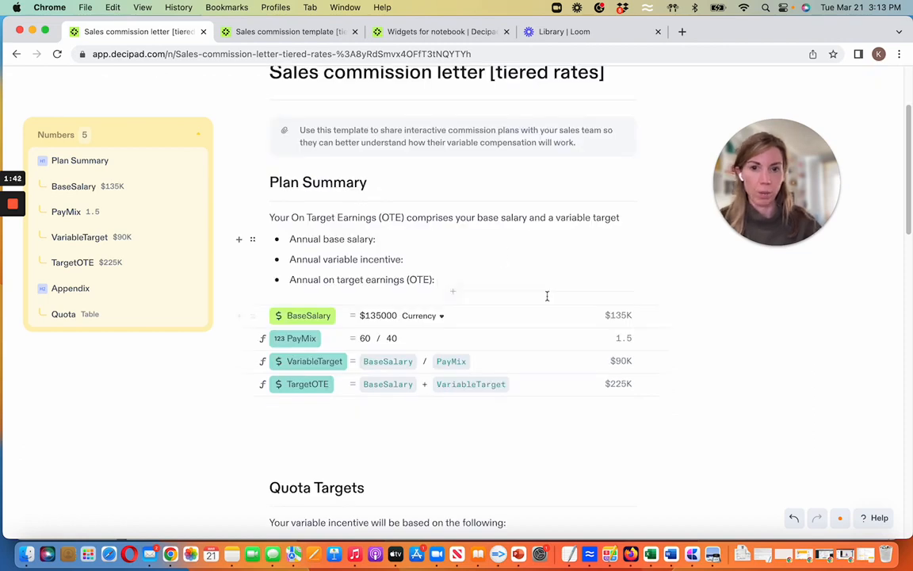
- Place the BaseSalary, VariableTarget and TargetOTE values after the annual base salary, variable incentive and on target earnings bullets in Plan Summary
drag(617, 317, 400, 241)
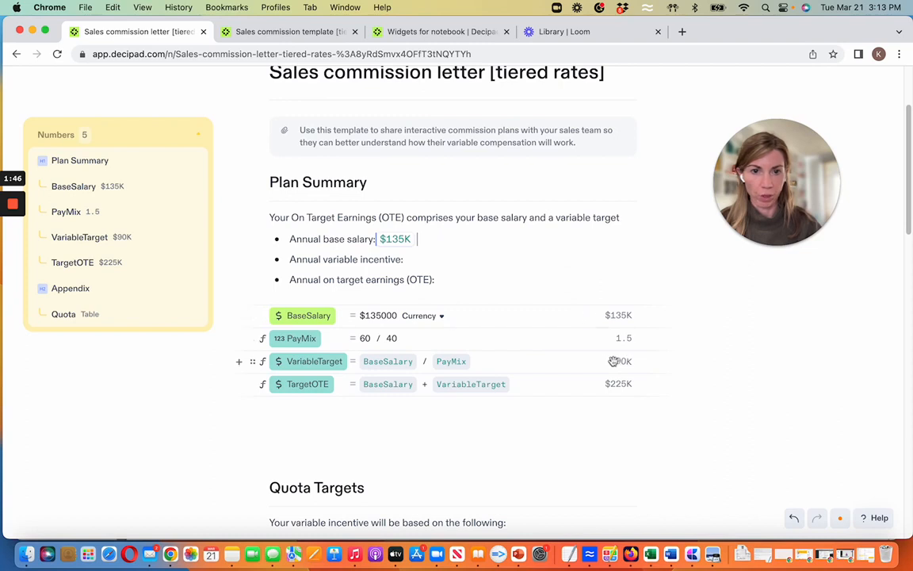
drag(617, 360, 417, 260)
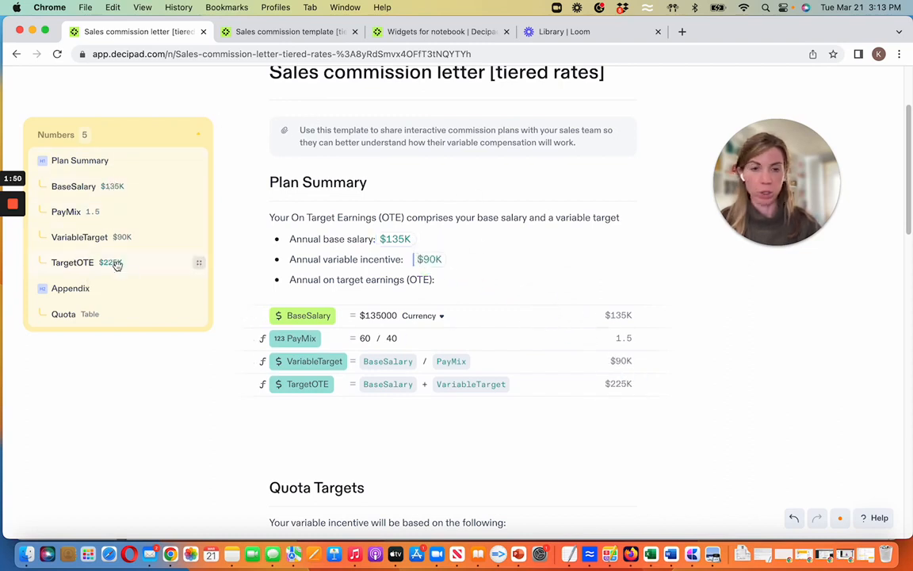
drag(116, 262, 534, 283)
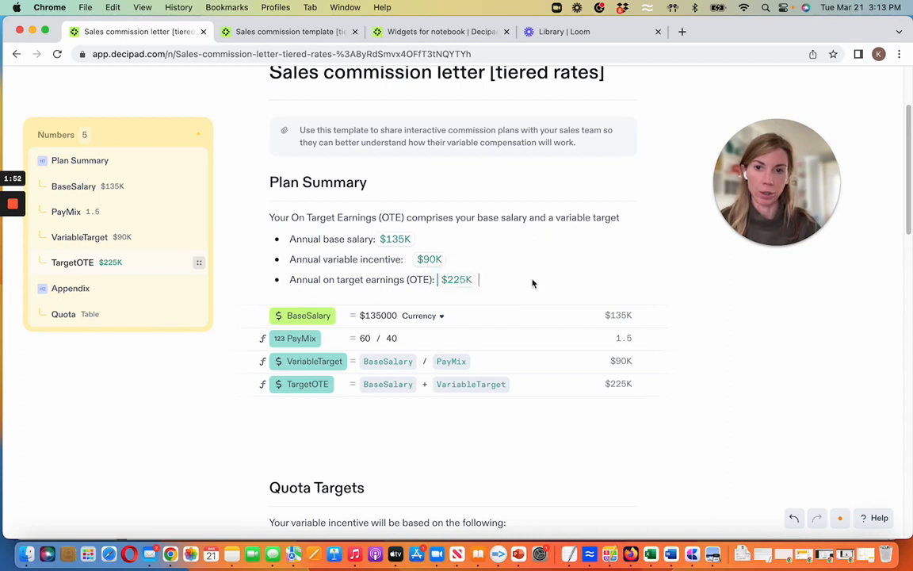
- Place the Quota table with its Half, Quarter and Target columns below the Payout Term bullet in Quota Targets
scroll(530, 296, down, 1)
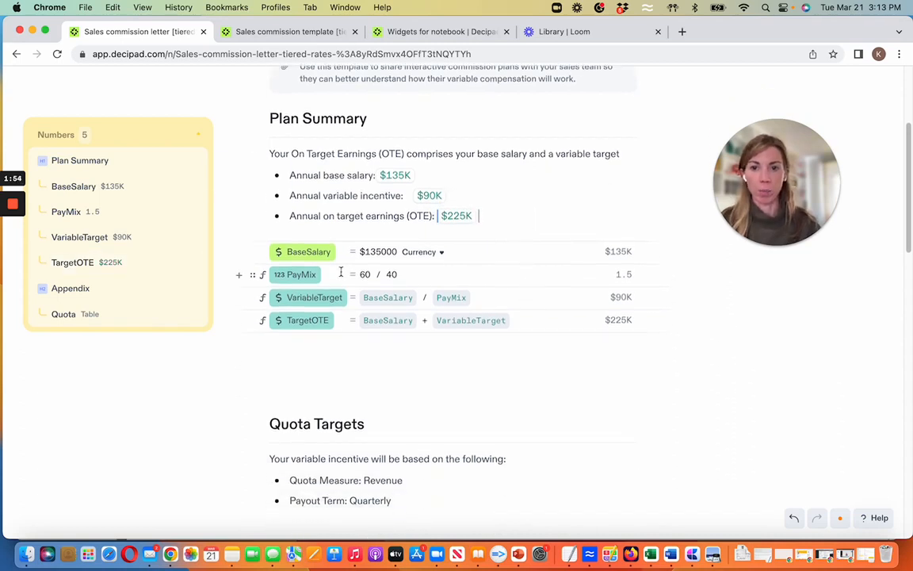
scroll(351, 284, down, 3)
scroll(351, 282, down, 2)
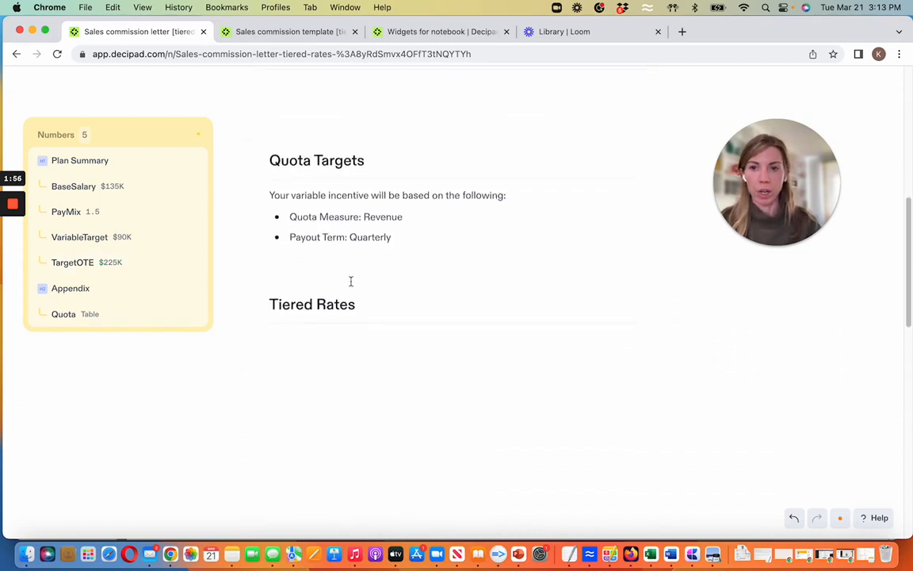
click(391, 238)
key(Return)
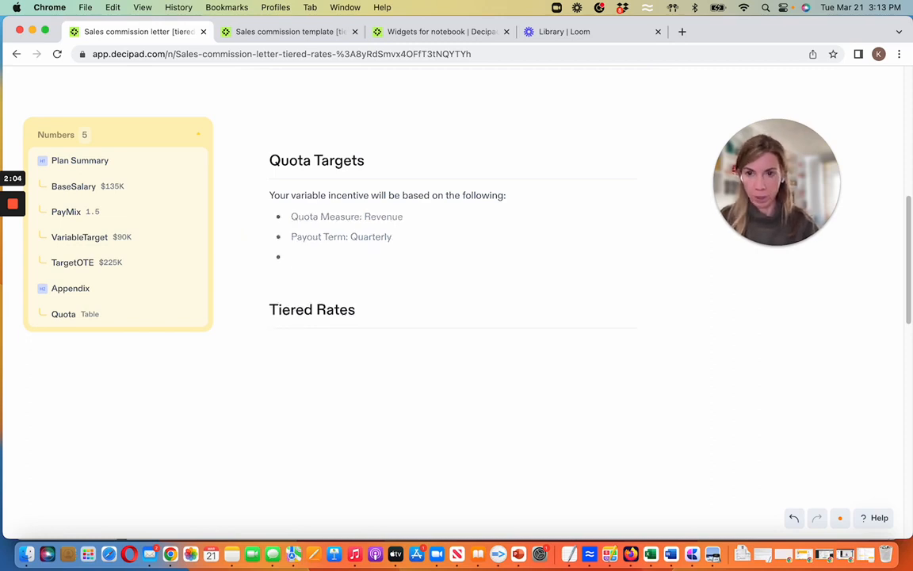
key(Return)
text(/)
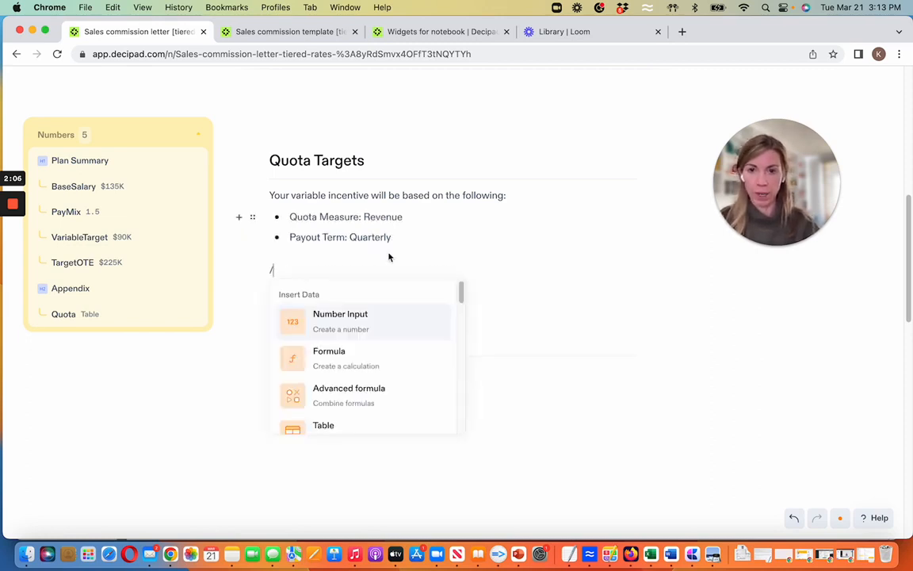
scroll(334, 368, down, 2)
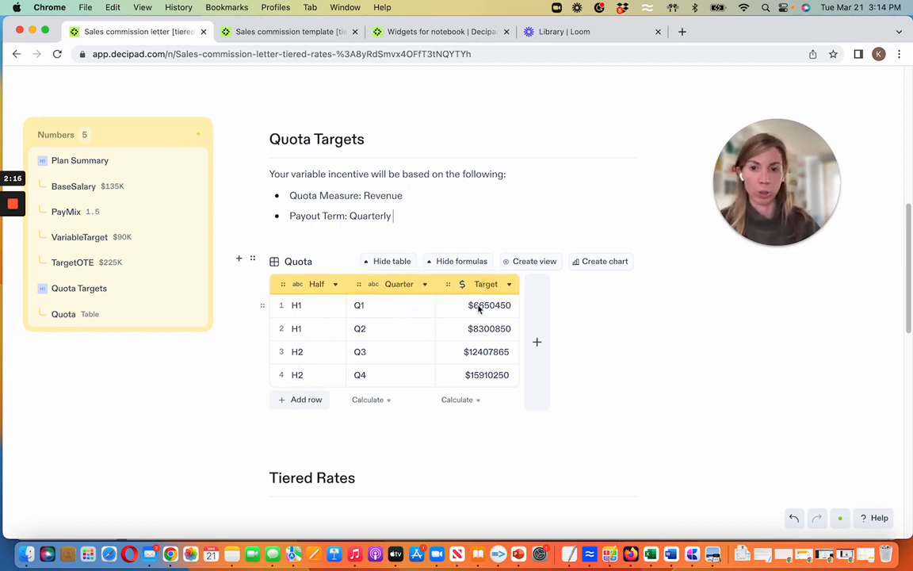
- Add an advanced formula under Tiered Rates defining CommissionTiers(Performance, Target), with tiers 60% at 0.14 %, 100% at 0.31 % and rest at 0.80 % of Target
scroll(479, 308, down, 1)
scroll(479, 308, down, 5)
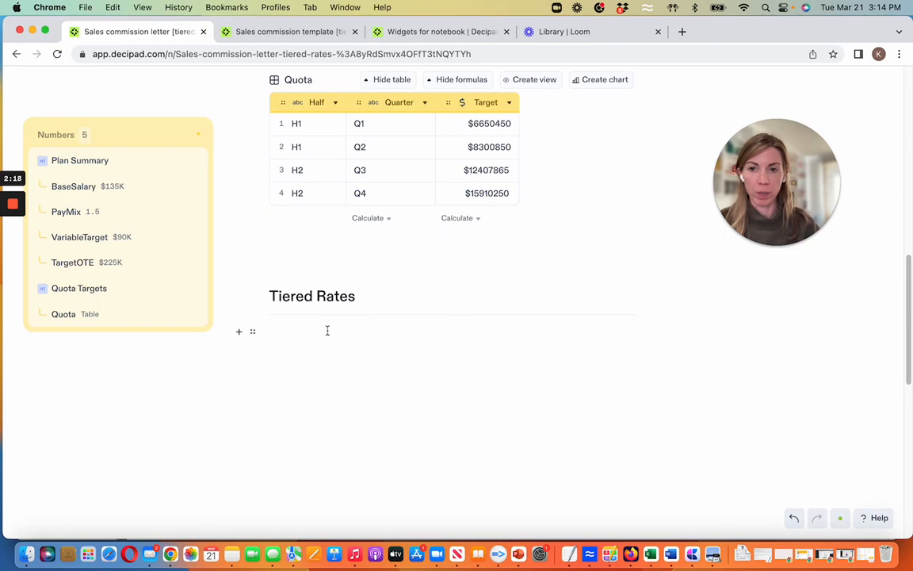
click(327, 331)
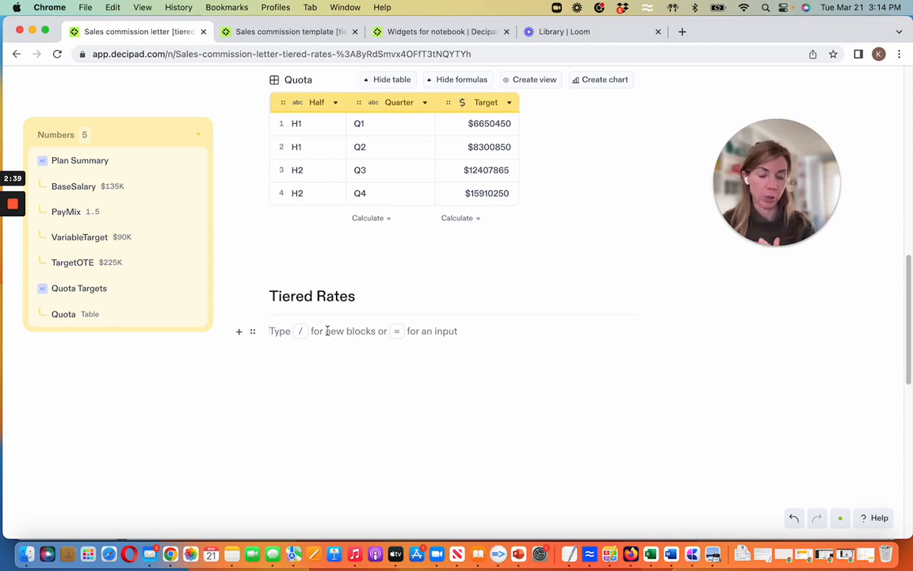
text(/)
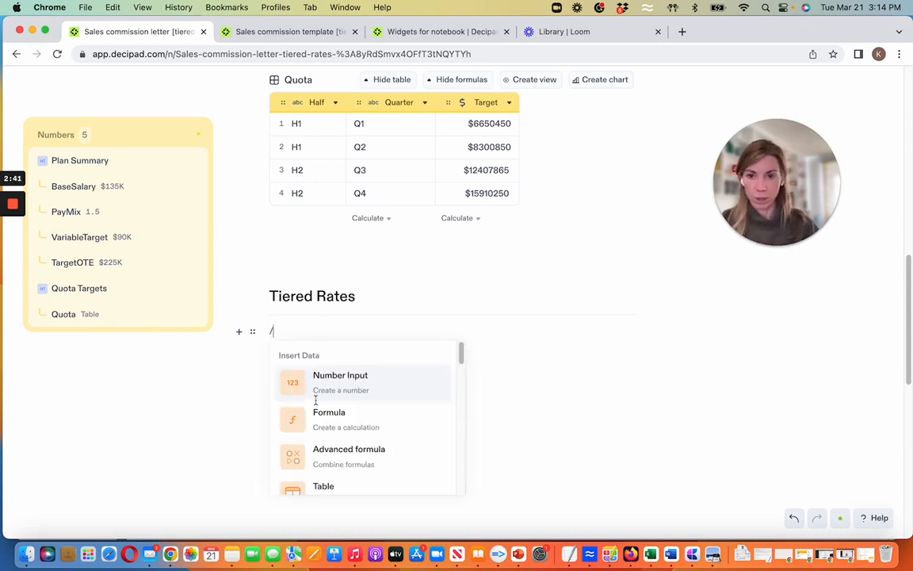
click(326, 457)
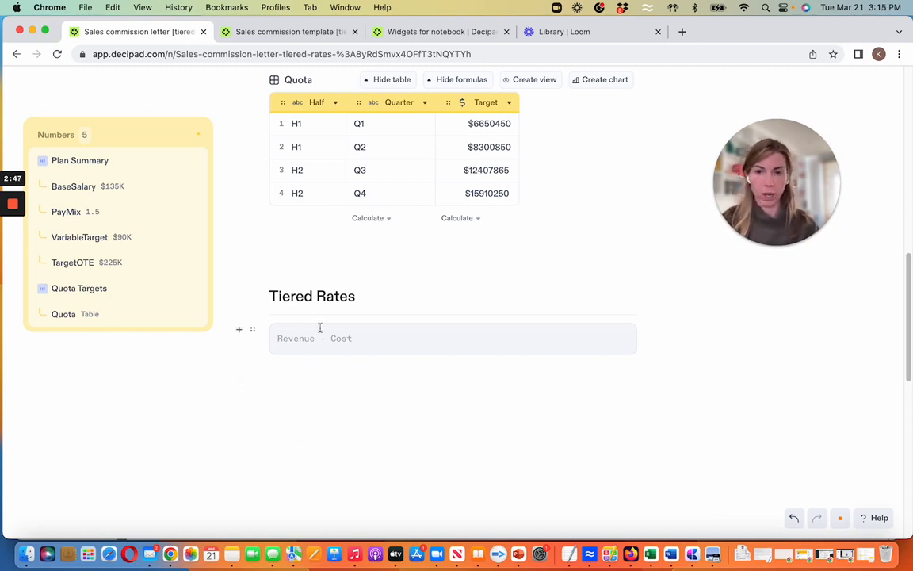
text(CommissionTiers(Performance, Target) = tiers Performance {   60% : tier * Target * 0.14 %  100% : tier * Target * 0.31 %  rest : tier * Target * 0.80 % })
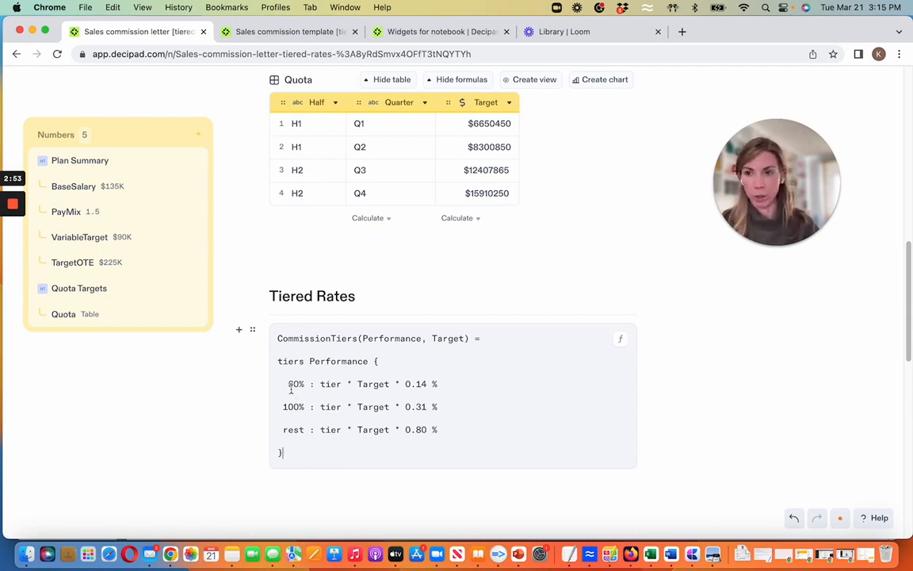
- Examine each performance tier and its matching commission rate in the CommissionTiers formula
drag(288, 384, 444, 430)
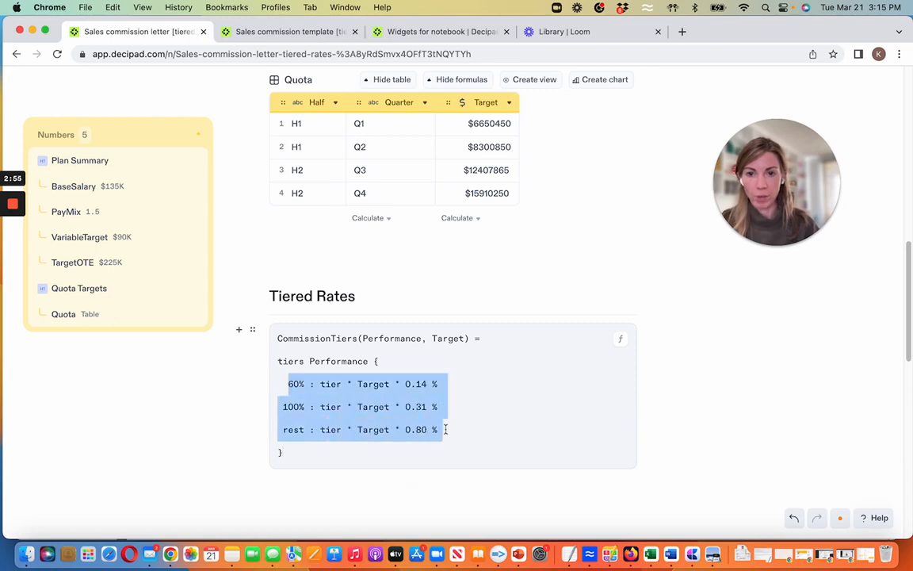
click(287, 384)
drag(283, 386, 304, 389)
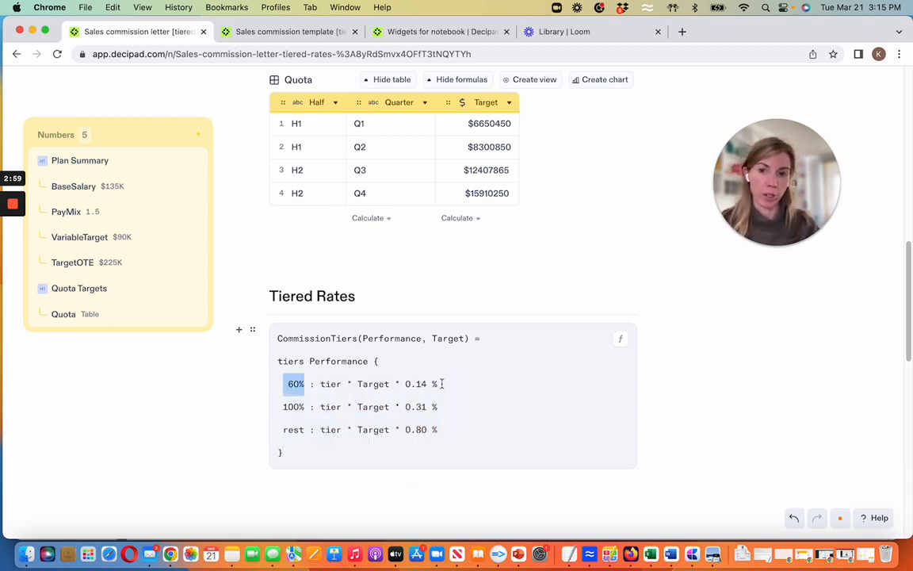
drag(441, 383, 404, 387)
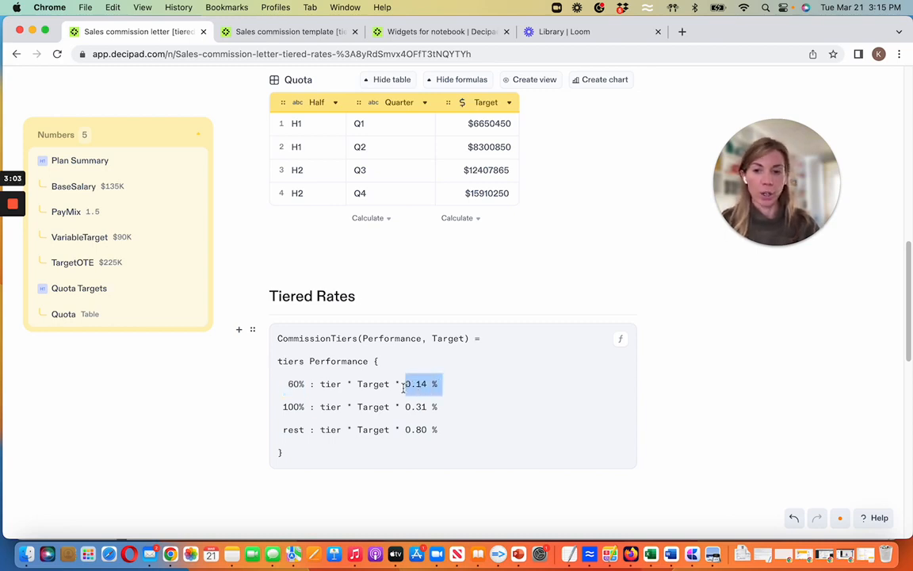
click(279, 406)
drag(279, 406, 308, 407)
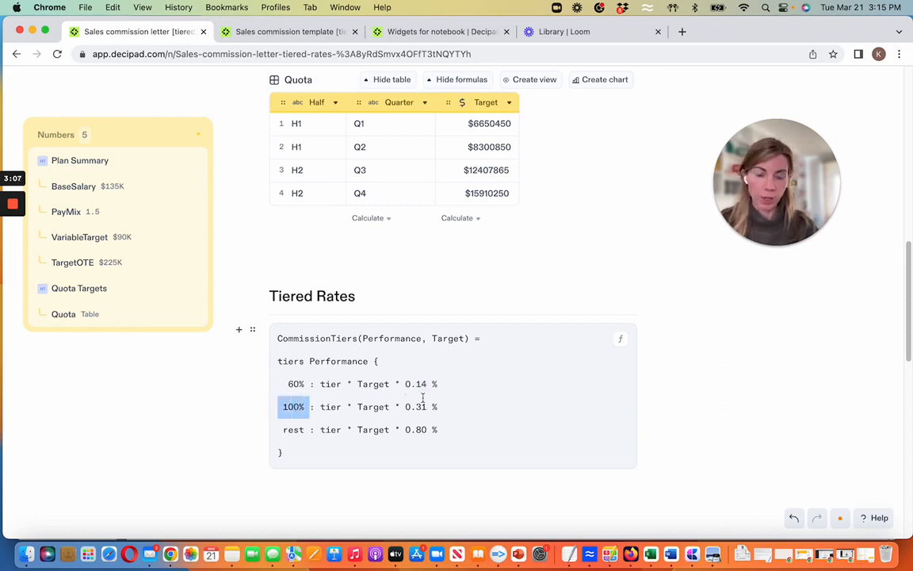
drag(450, 409, 404, 407)
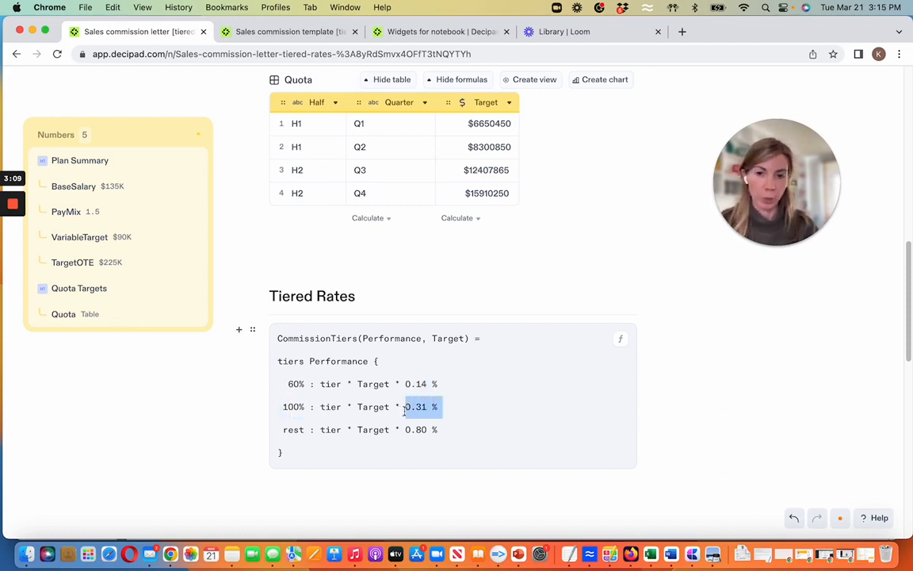
double_click(289, 430)
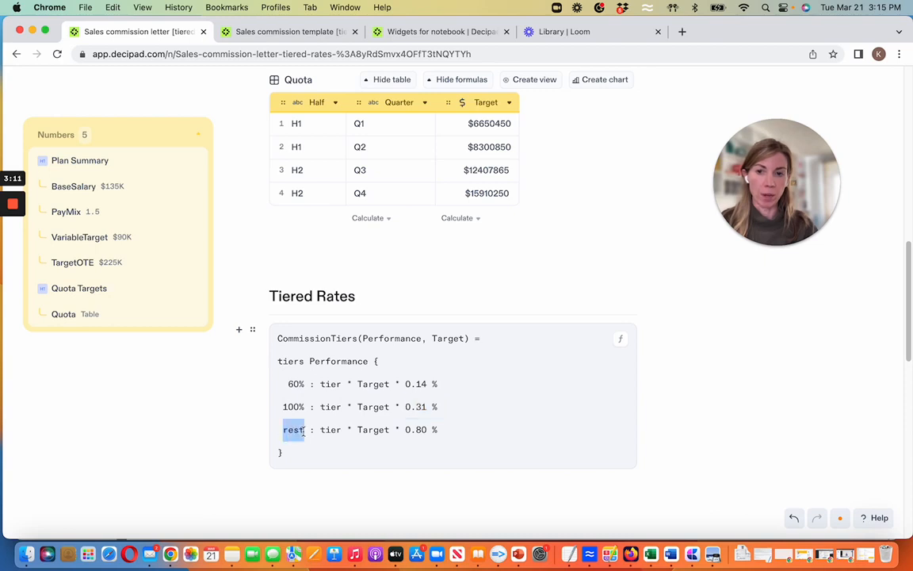
drag(442, 429, 407, 429)
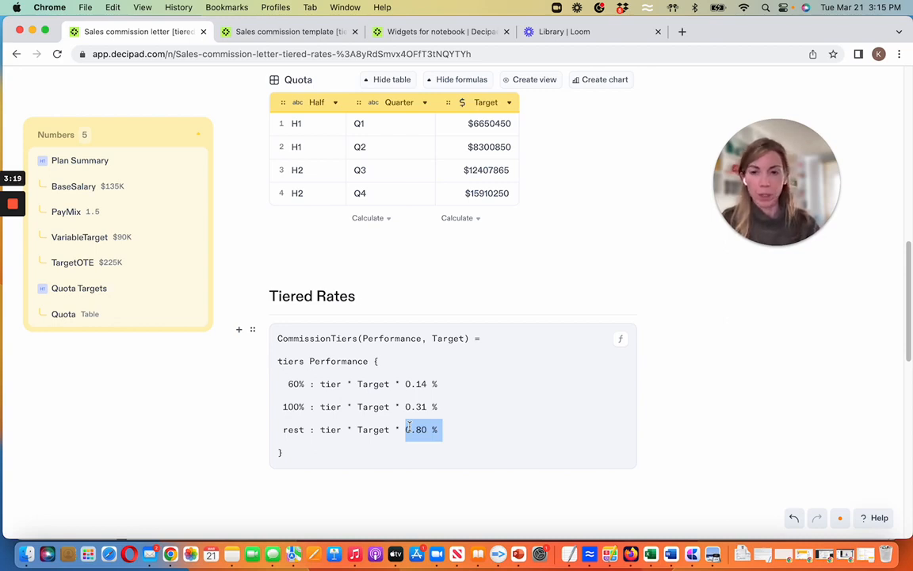
- Insert a slider widget between the Payout Term bullet and the Quota table
scroll(412, 420, up, 10)
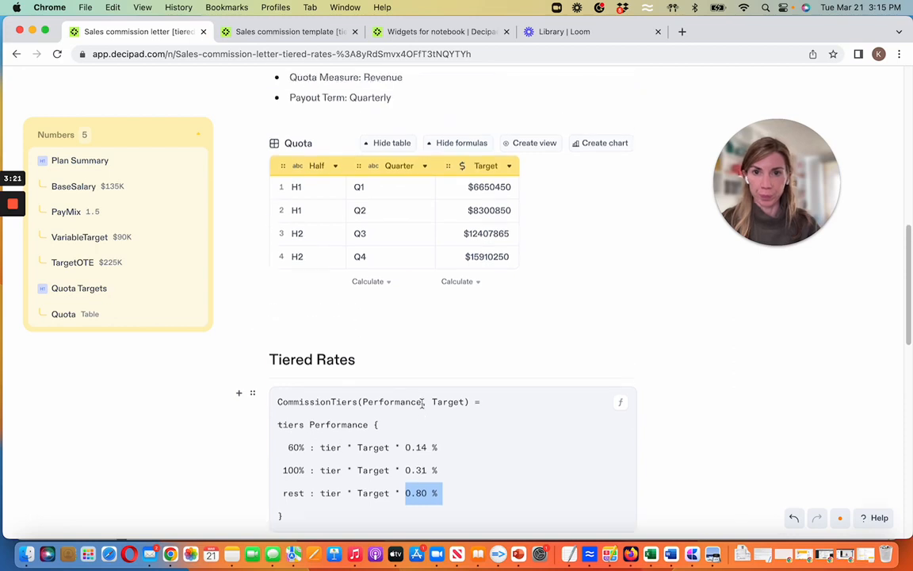
click(403, 390)
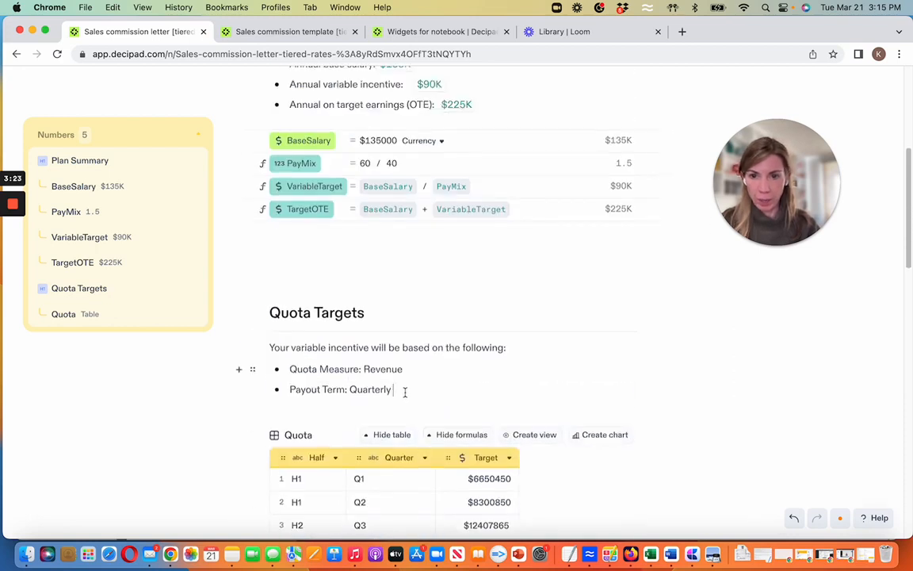
key(Return)
key(Return)
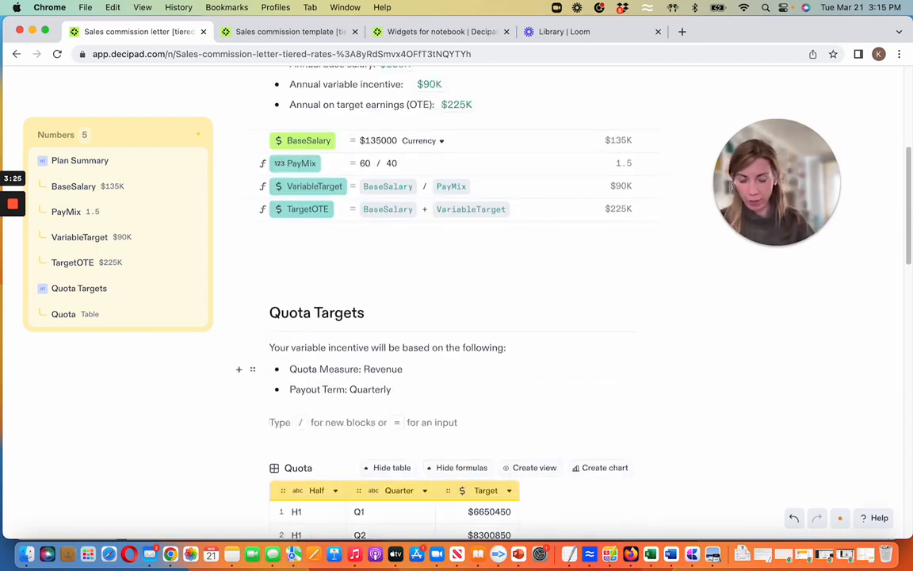
text(/)
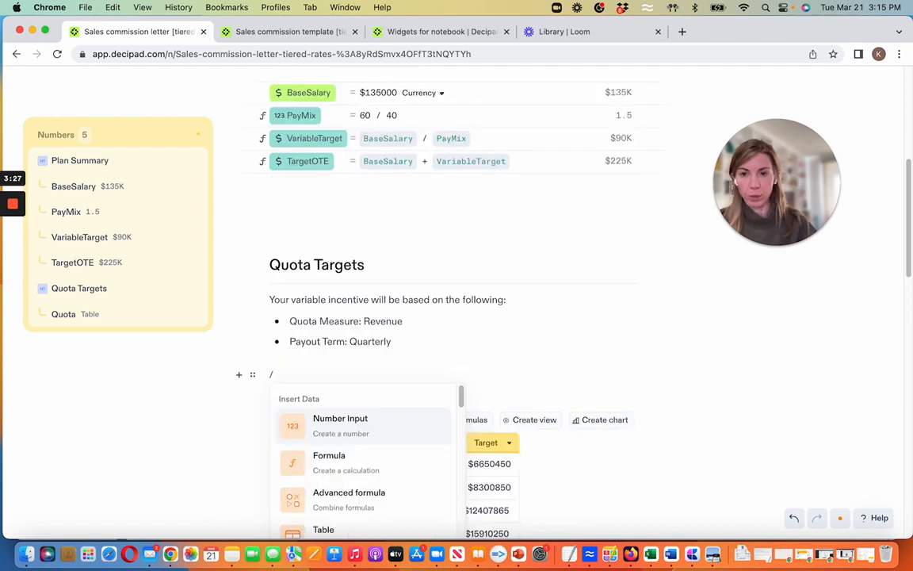
scroll(408, 446, down, 10)
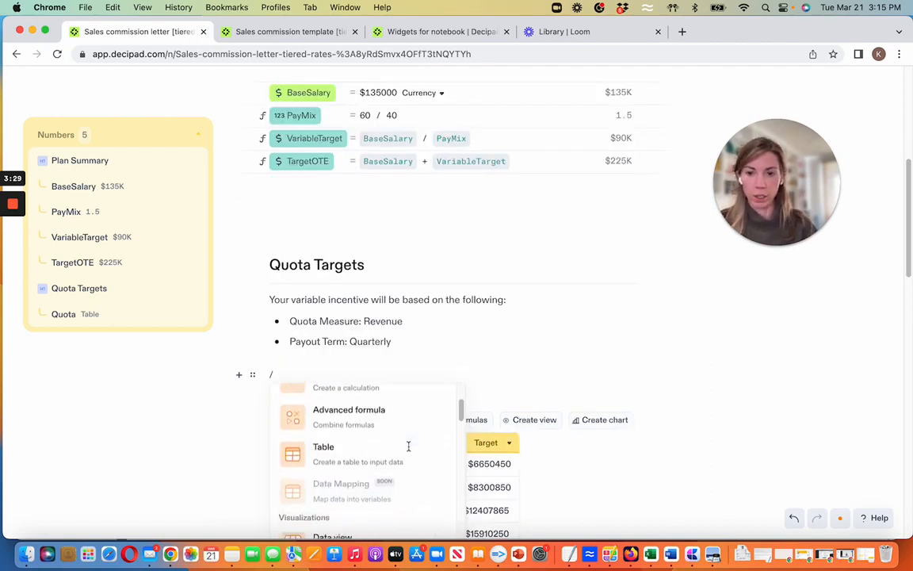
scroll(406, 447, down, 3)
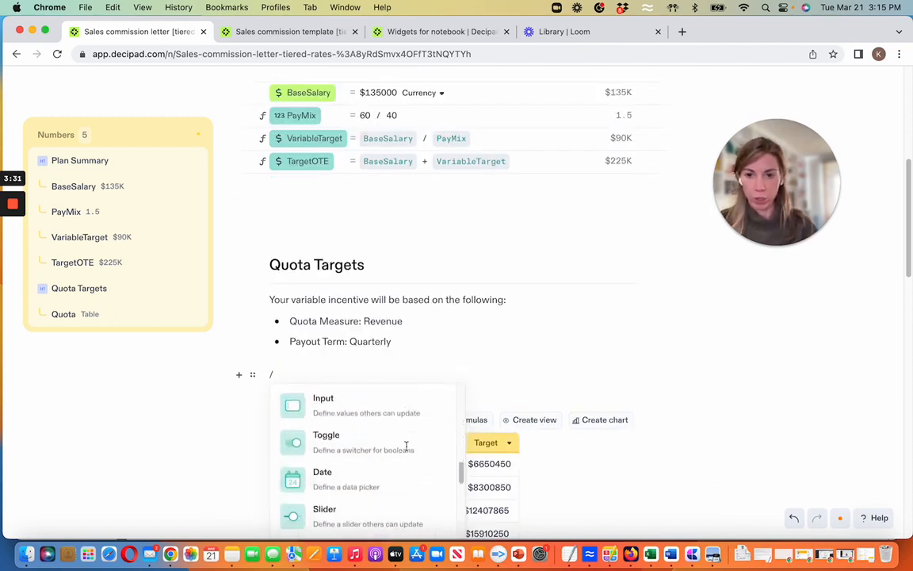
click(331, 448)
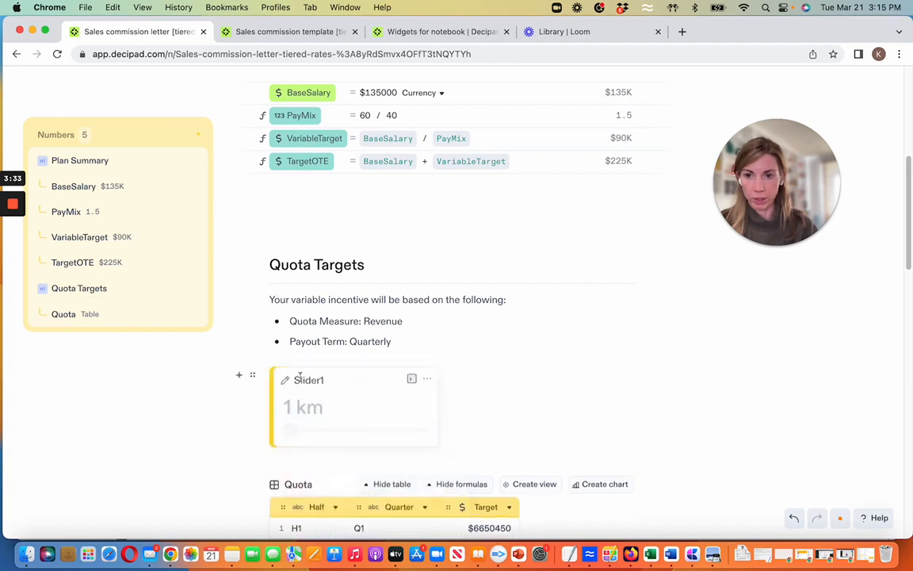
- Rename the new slider Attainment and change its icon to a lightning bolt
double_click(305, 381)
text(Attainment)
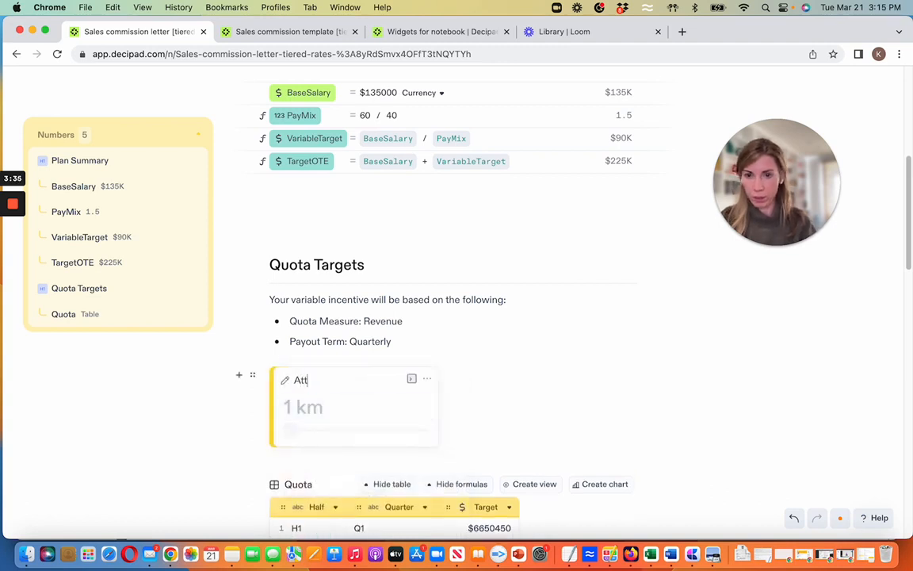
click(287, 381)
click(271, 342)
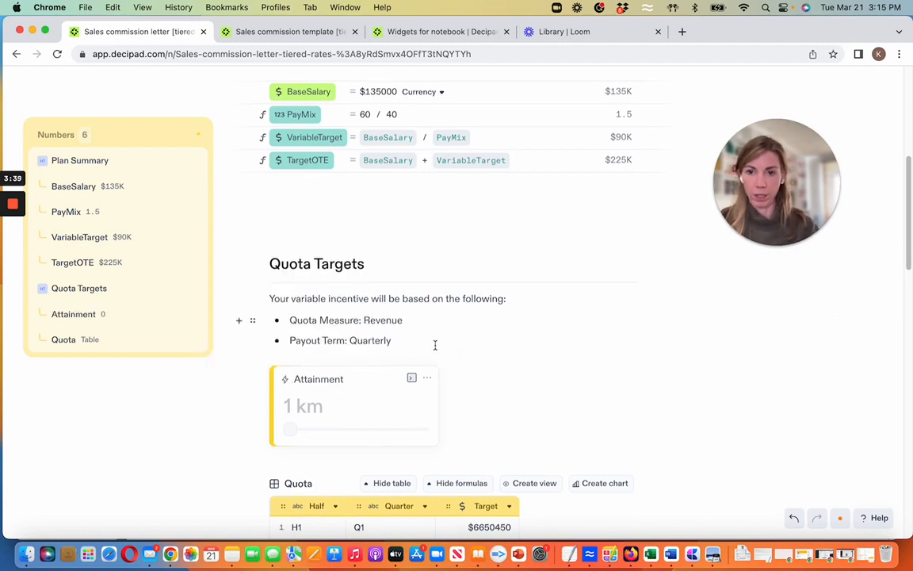
- Set the Attainment slider's value to 100% and its maximum to 500
scroll(434, 345, down, 3)
text(100)
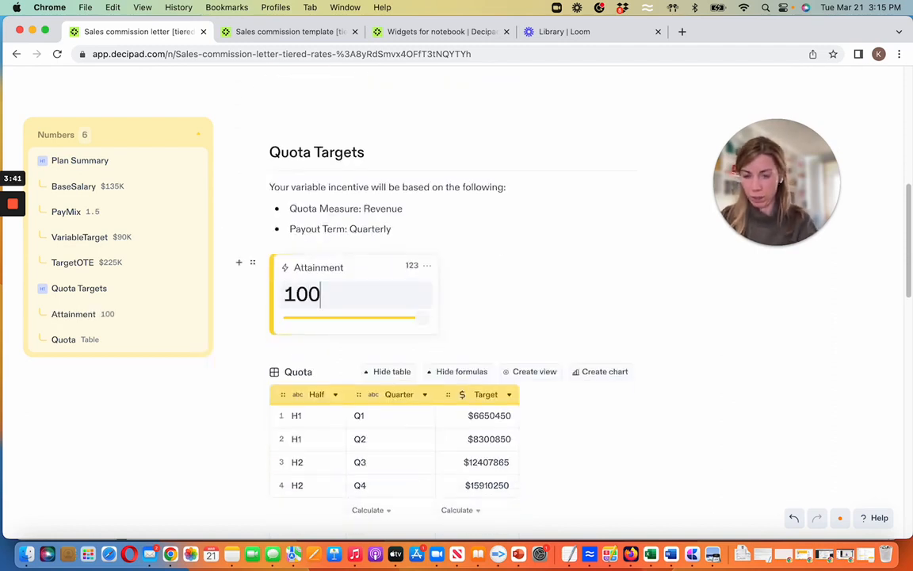
click(427, 265)
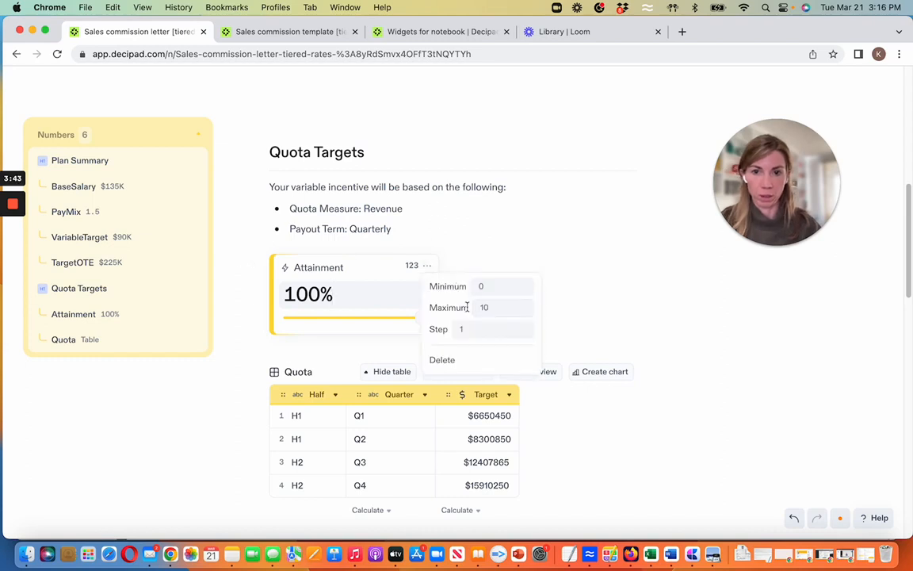
text(5)
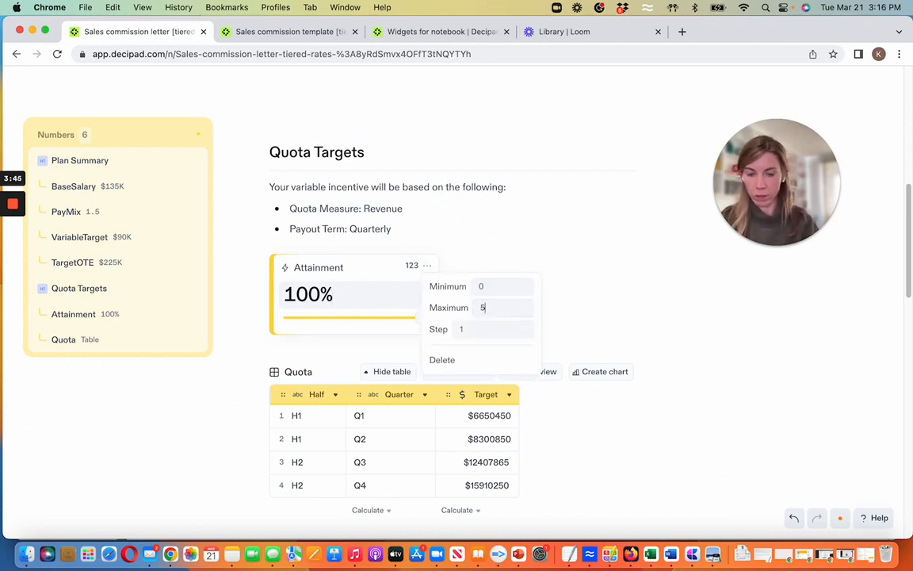
text(00)
click(465, 220)
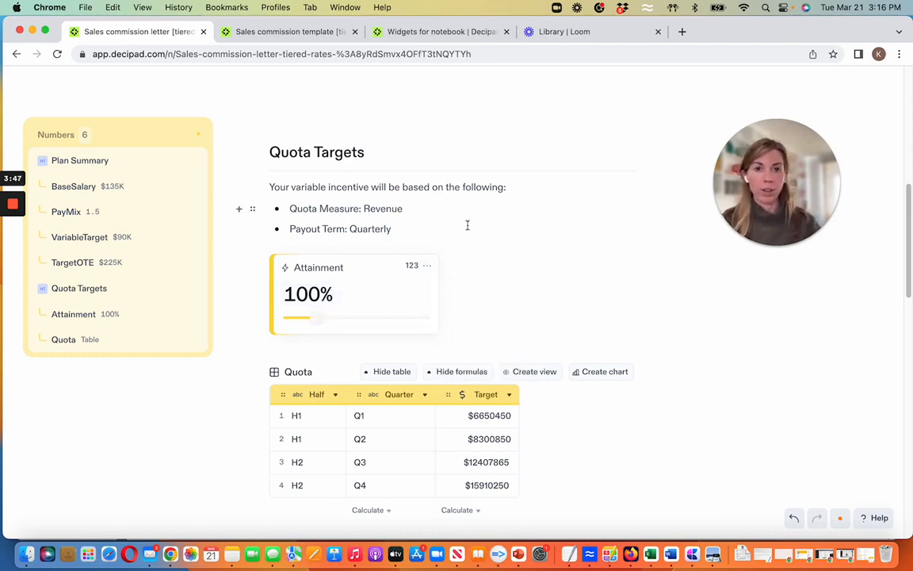
- Add a fourth column to the Quota table and name it Payout
scroll(471, 233, down, 2)
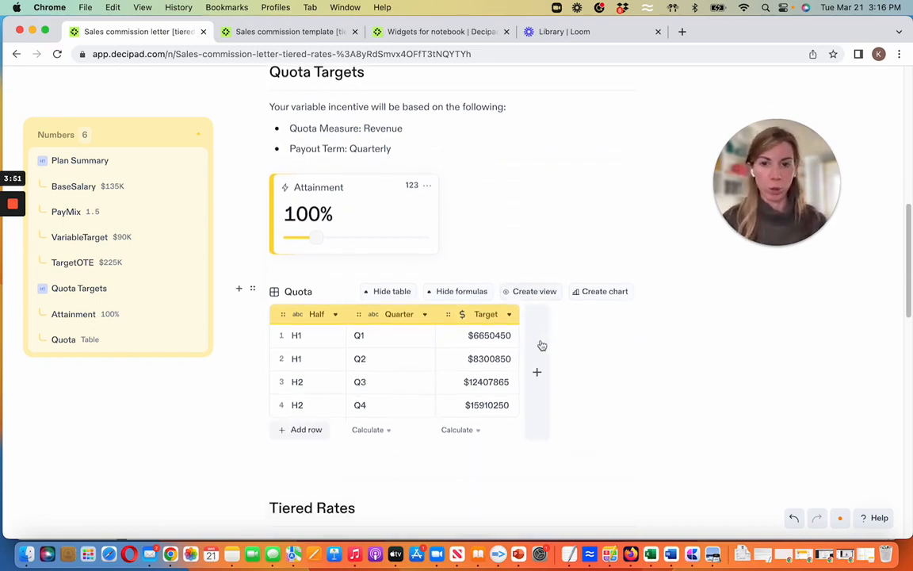
click(542, 345)
scroll(552, 354, down, 2)
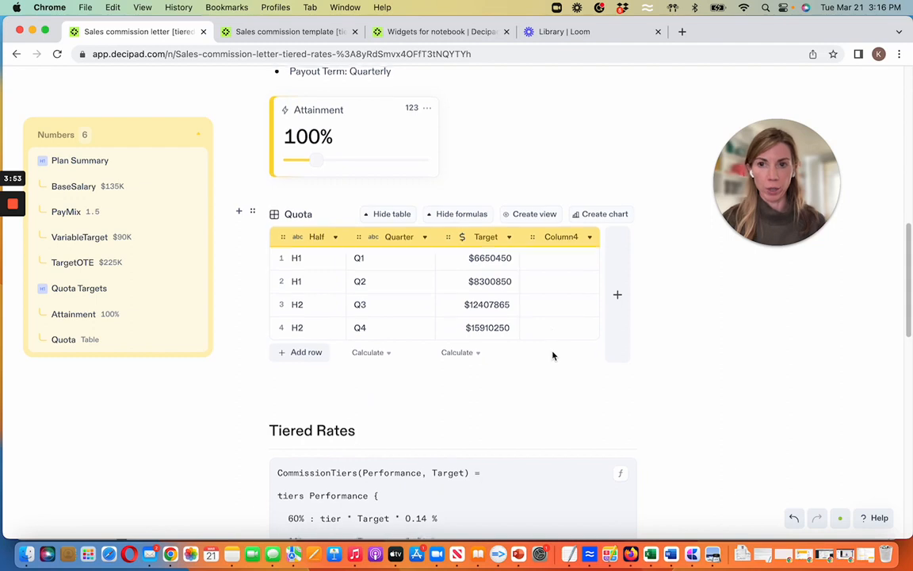
scroll(553, 355, up, 1)
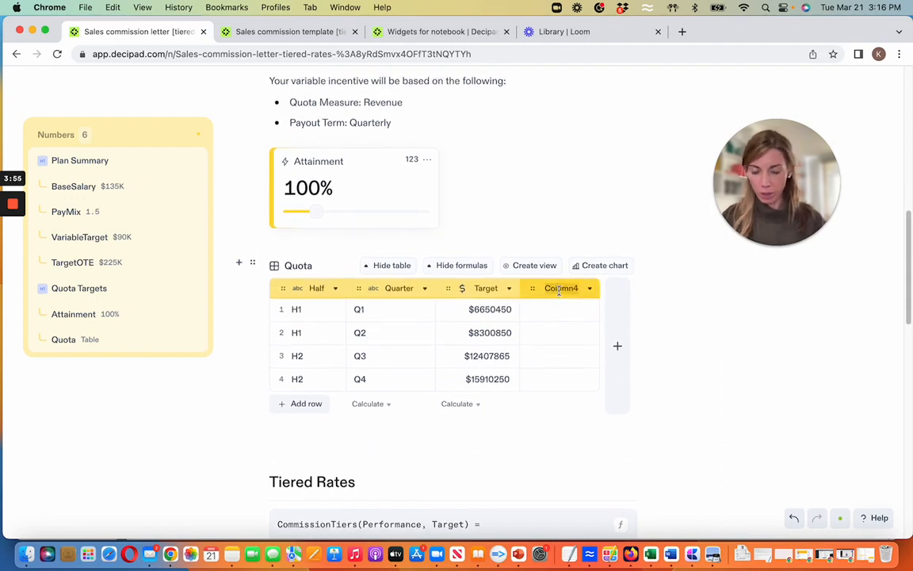
double_click(559, 289)
text(Payout)
key(Return)
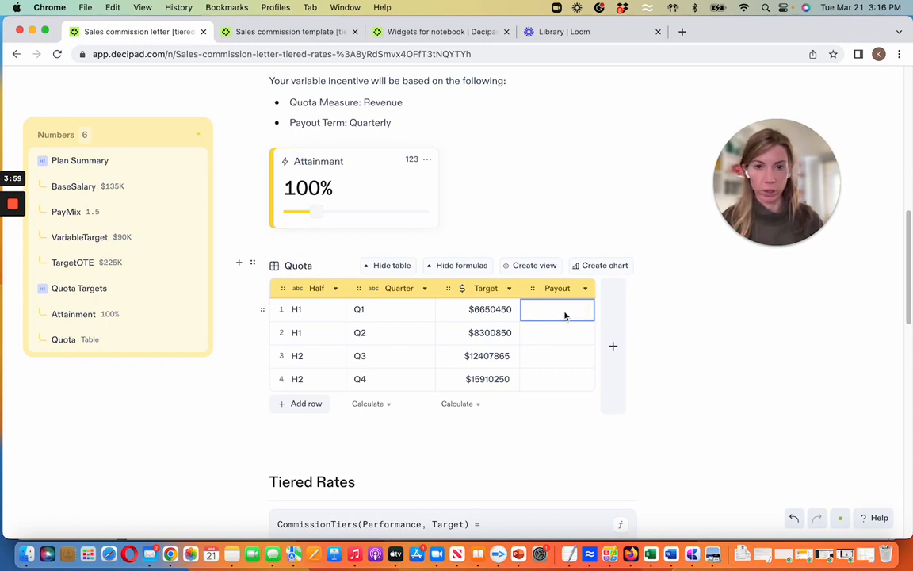
- Turn the Quota table's Payout column into the formula CommissionTiers(Target * Attainment / Target, Target)
text(=)
scroll(437, 295, down, 2)
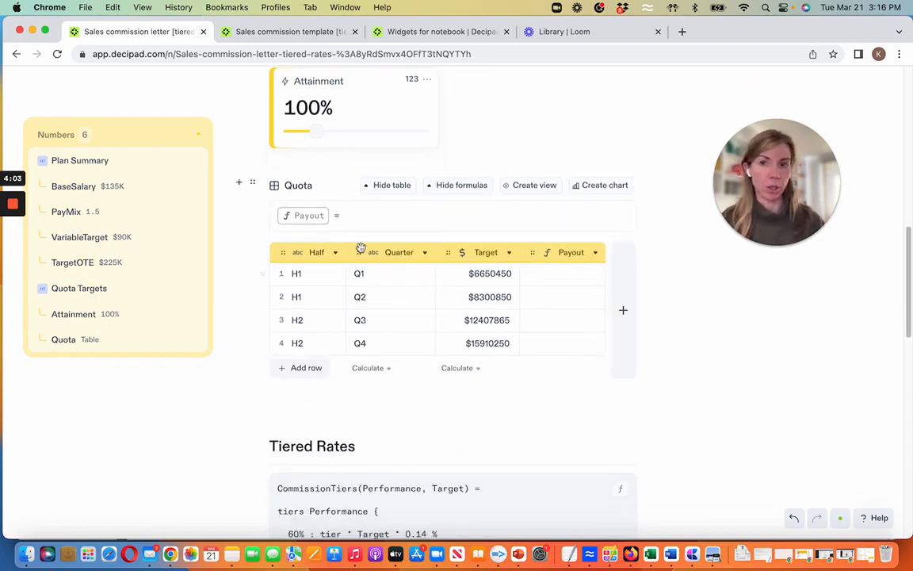
text(comm)
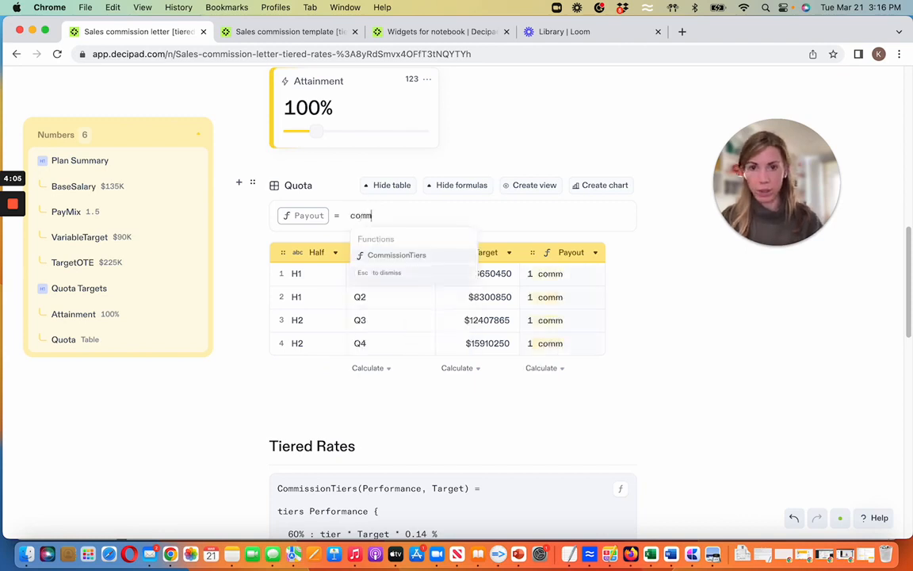
click(382, 263)
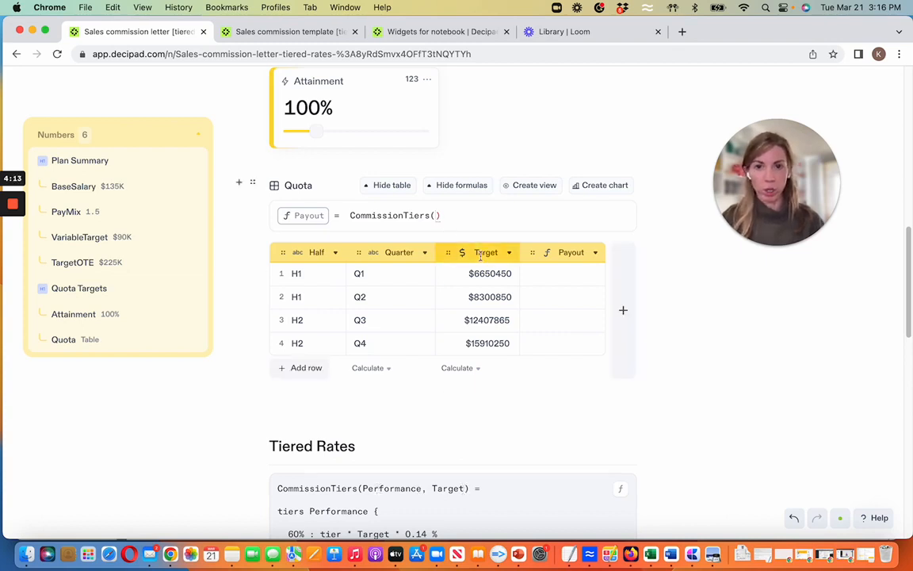
text(Target )
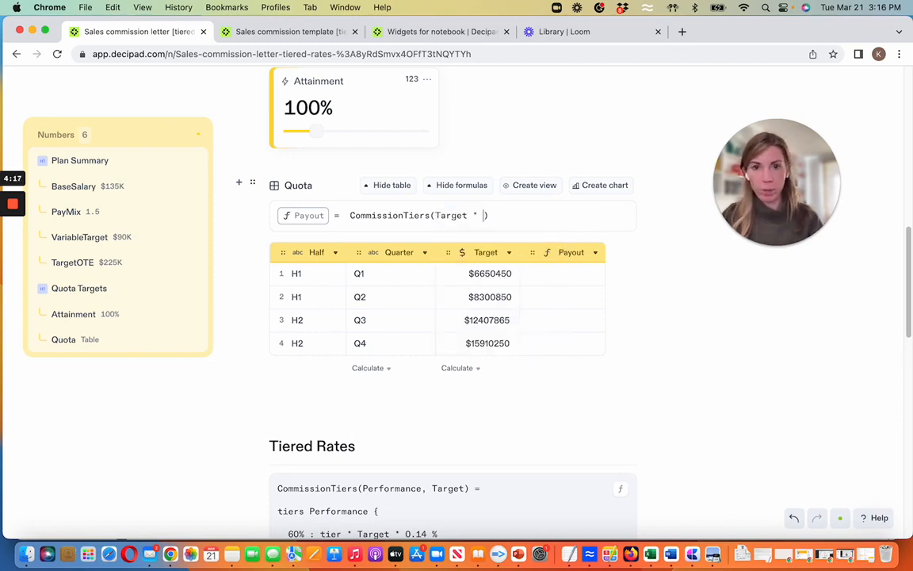
text(* Att)
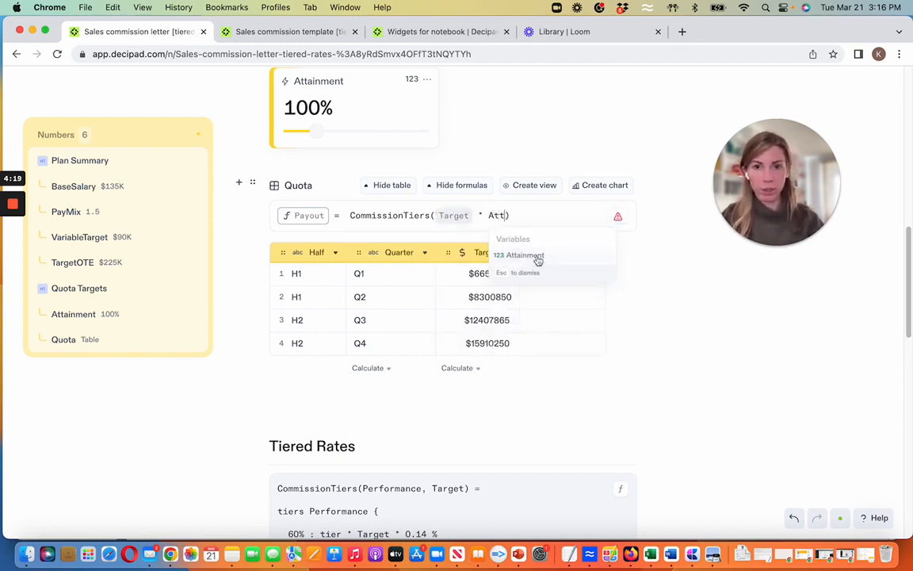
click(536, 255)
text(/ Tar)
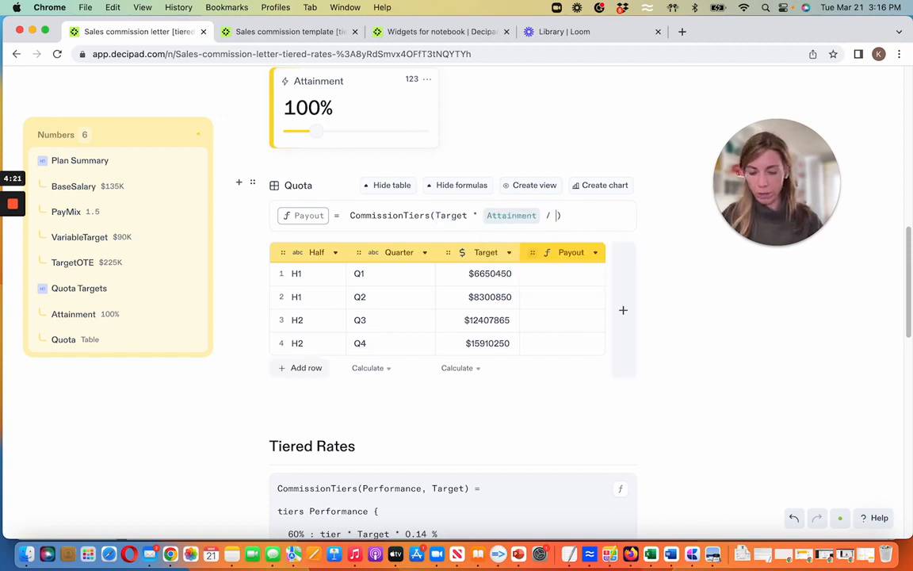
text(get)
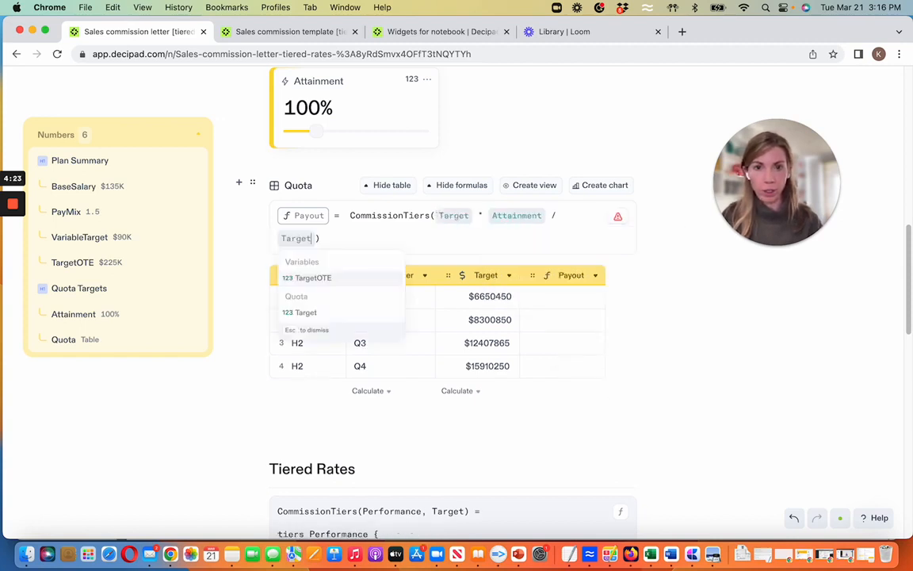
text(, )
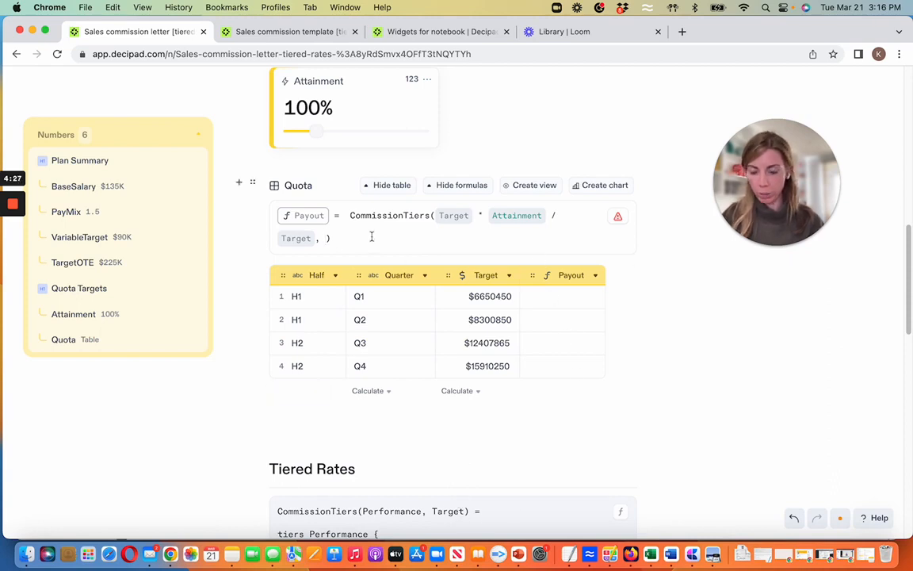
text(Target)
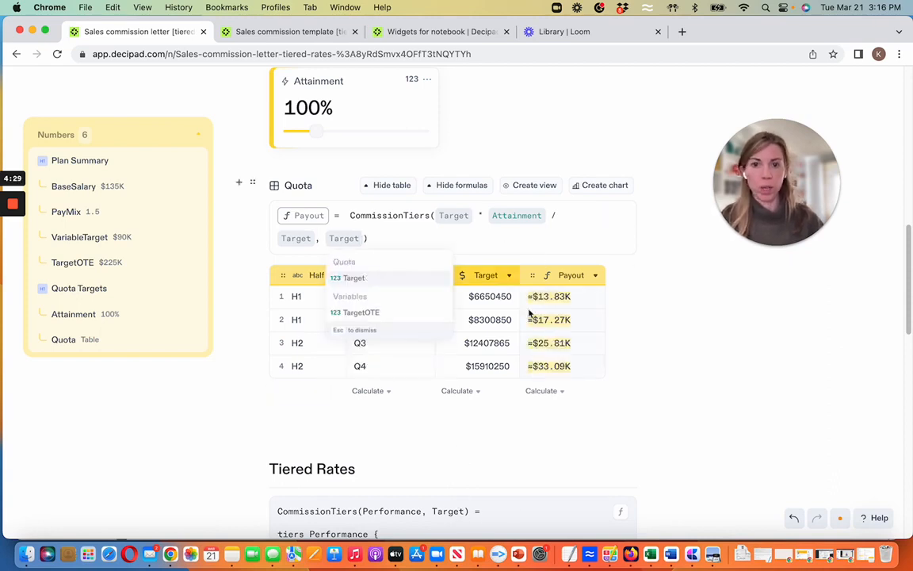
click(570, 411)
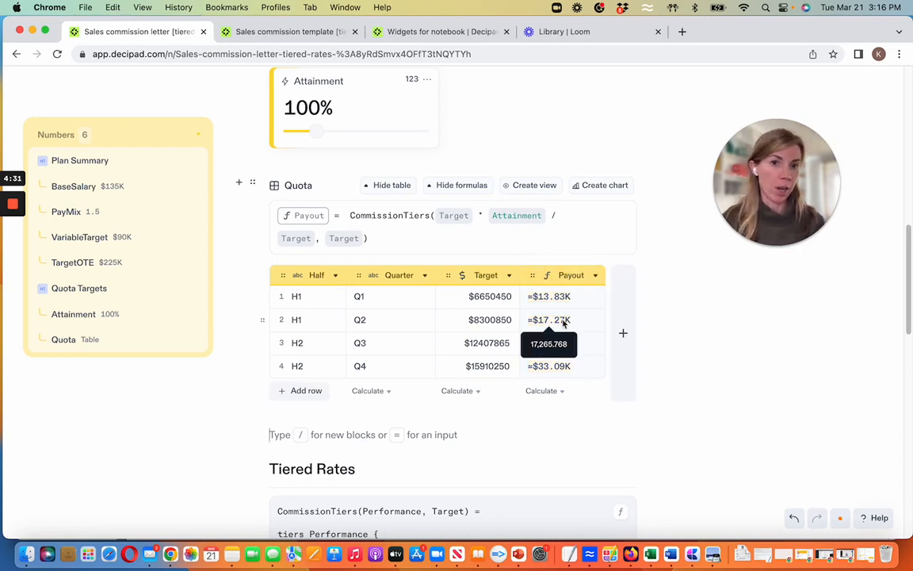
- Add a Sum calculation beneath the Payout column and hide the Quota table's formulas
click(554, 394)
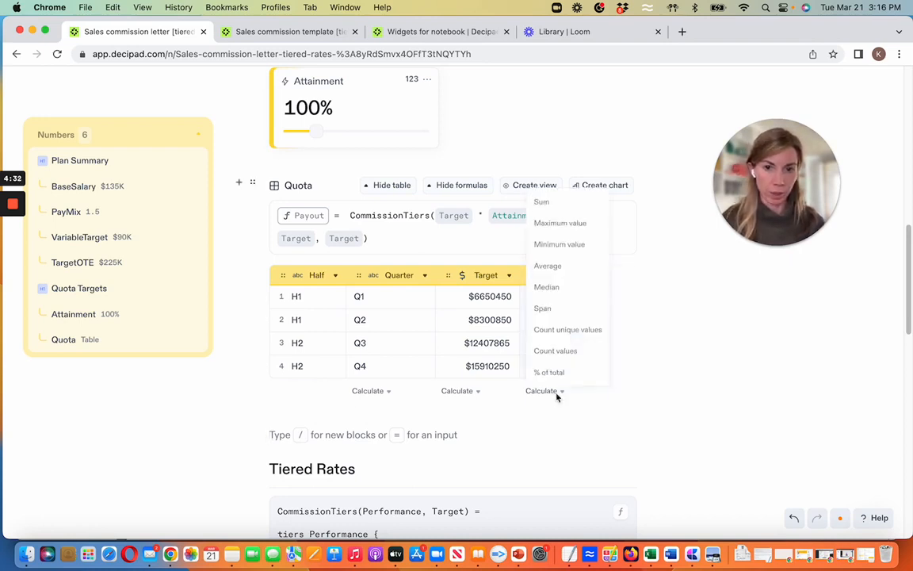
click(547, 202)
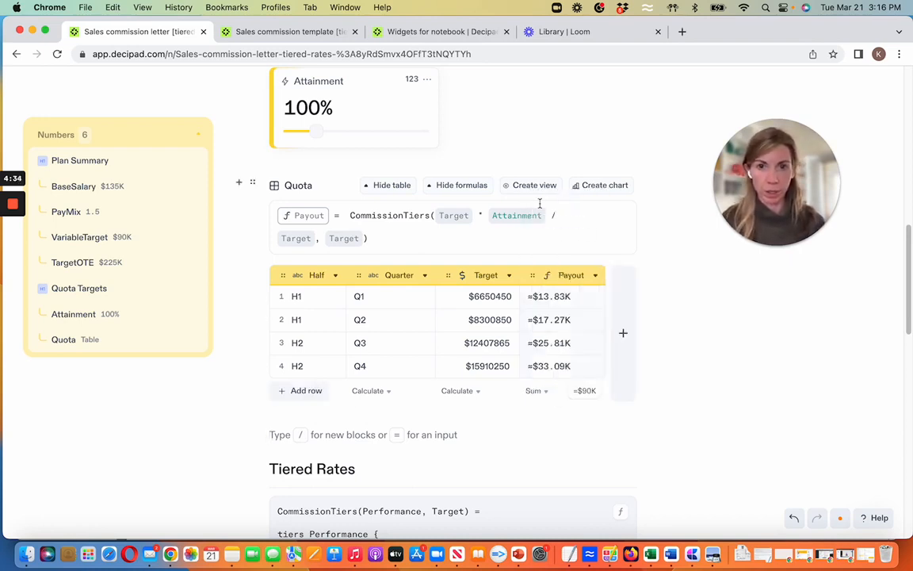
click(464, 188)
- Raise the Attainment slider to 183%
scroll(452, 197, up, 2)
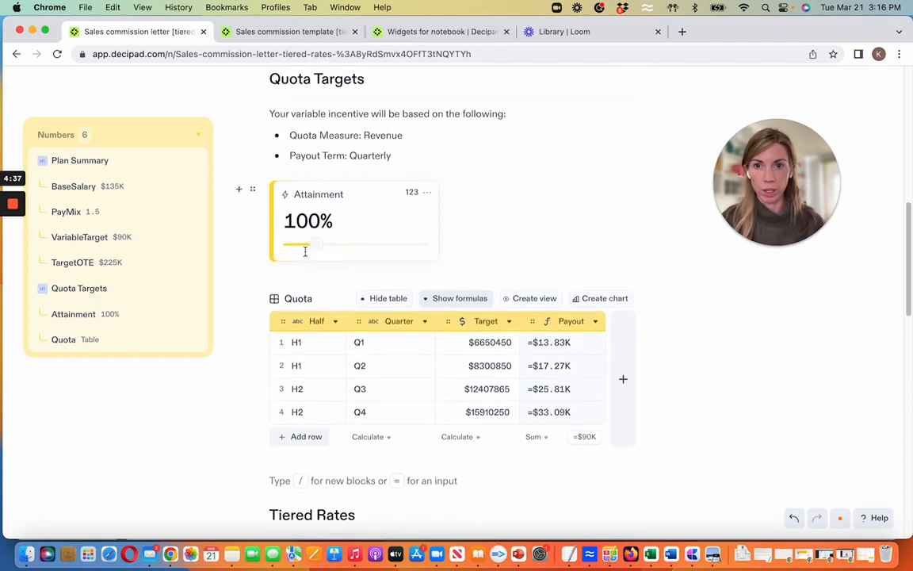
drag(317, 247, 339, 255)
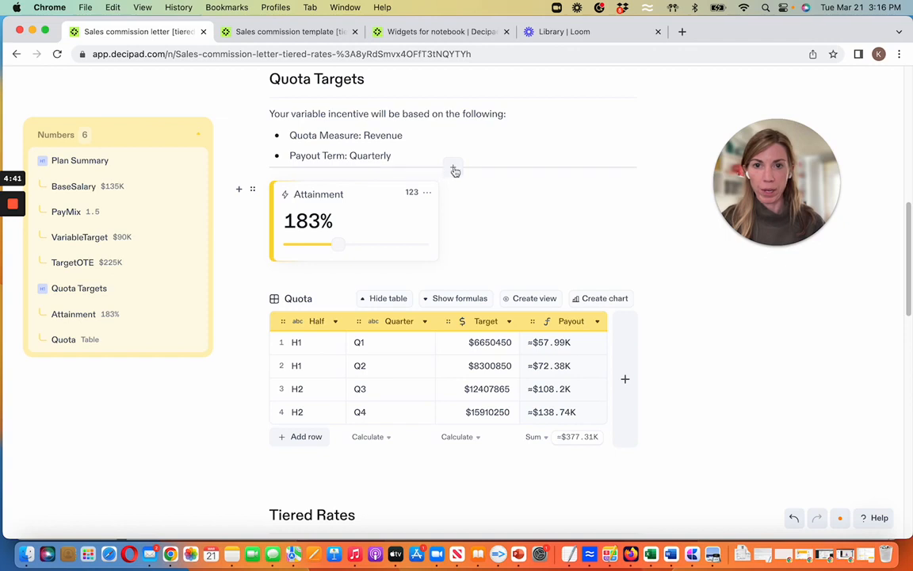
- Above the slider, write "If you achieve … of your target, your commission will be …", filling the gaps with live Attainment and Payout sum values
click(454, 169)
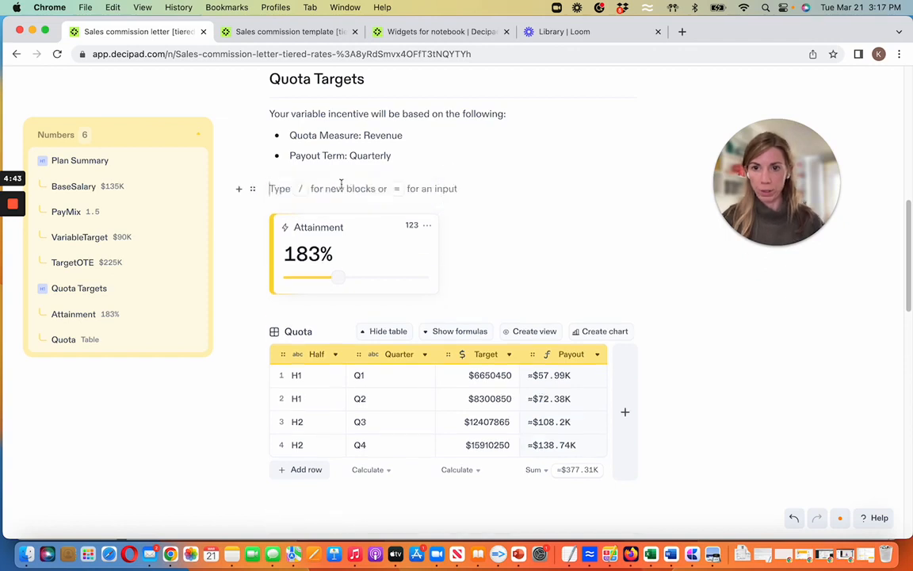
text(If you achieve)
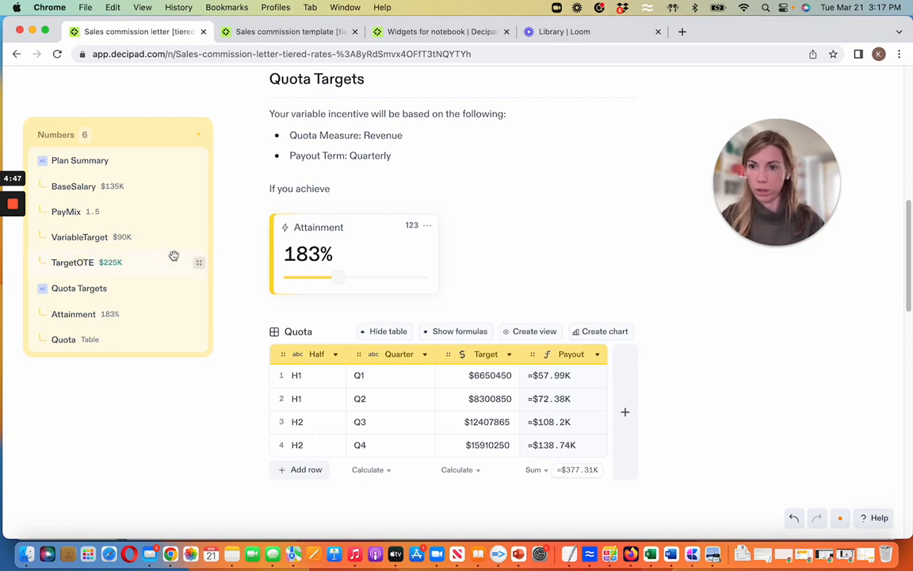
drag(142, 318, 486, 207)
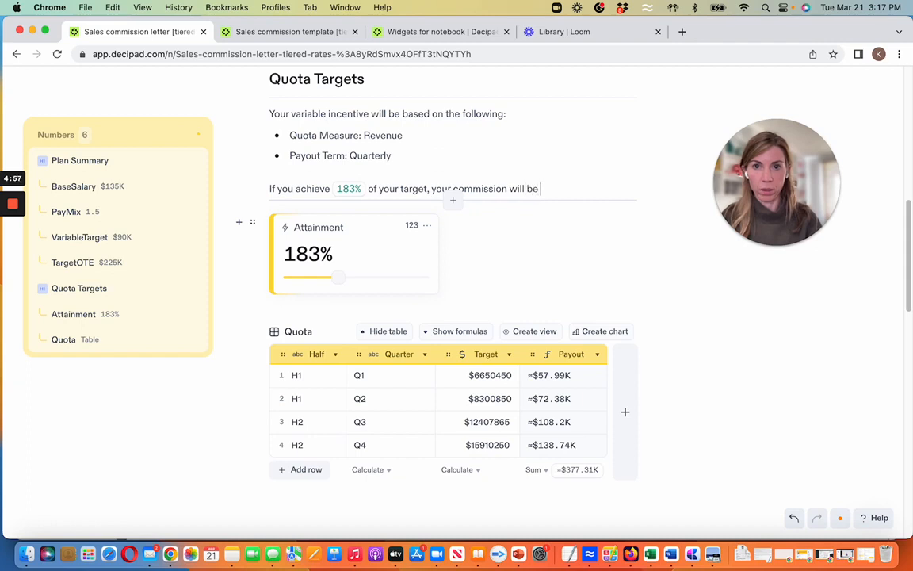
drag(585, 471, 553, 188)
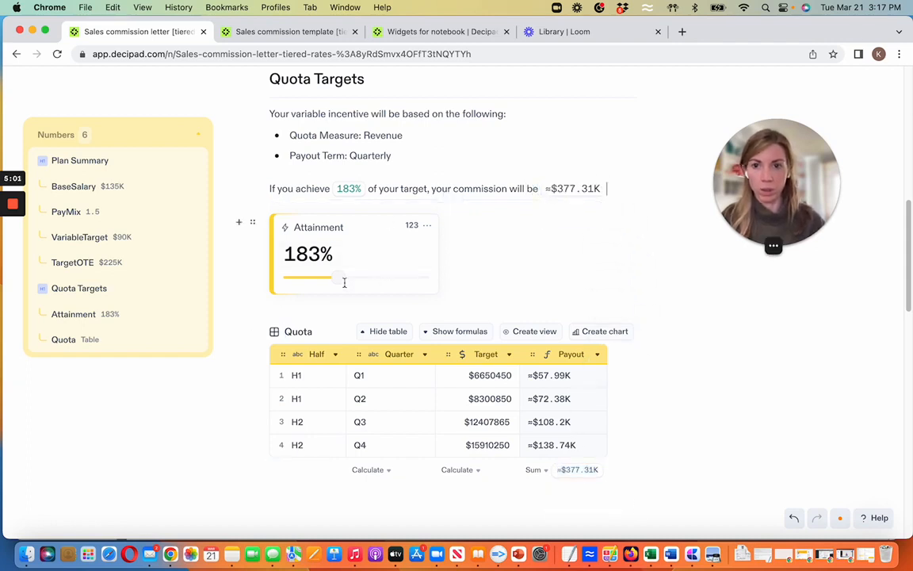
- Lower the Attainment slider to 142%
drag(344, 282, 326, 287)
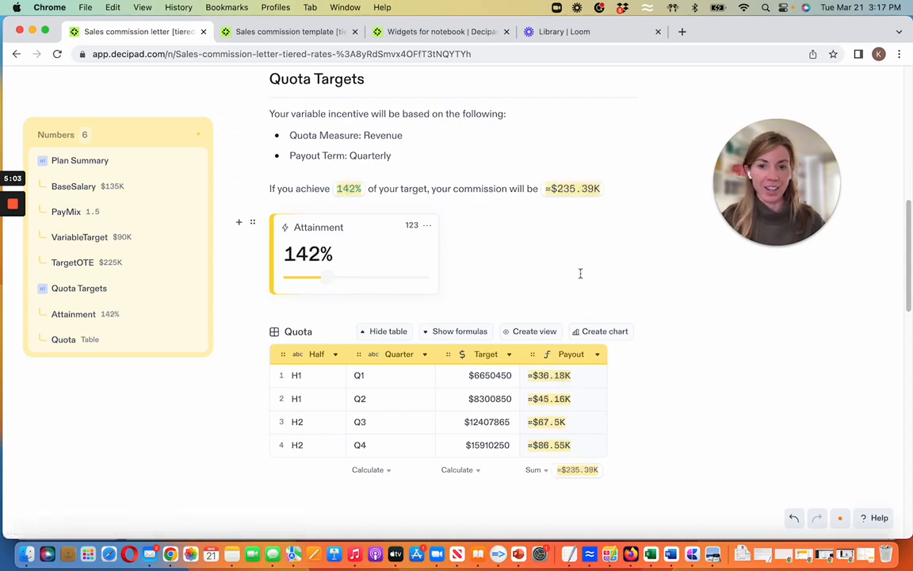
scroll(580, 274, down, 5)
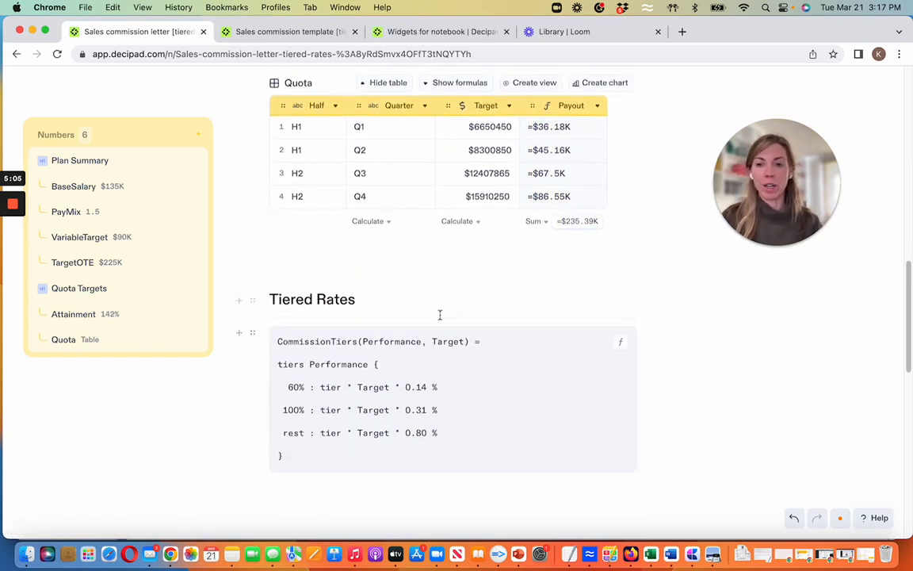
scroll(443, 346, up, 5)
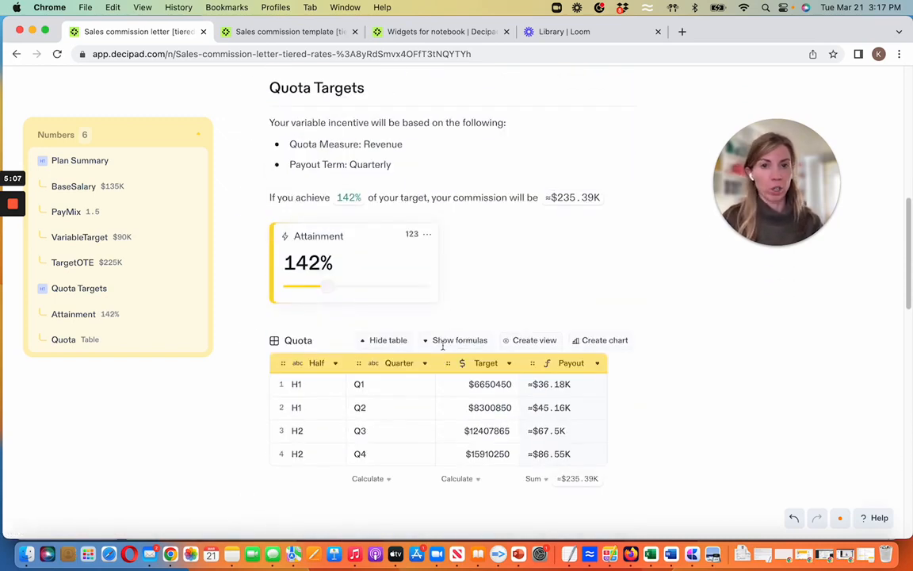
- View the notebook's publishing option and close it without publishing
scroll(444, 346, up, 10)
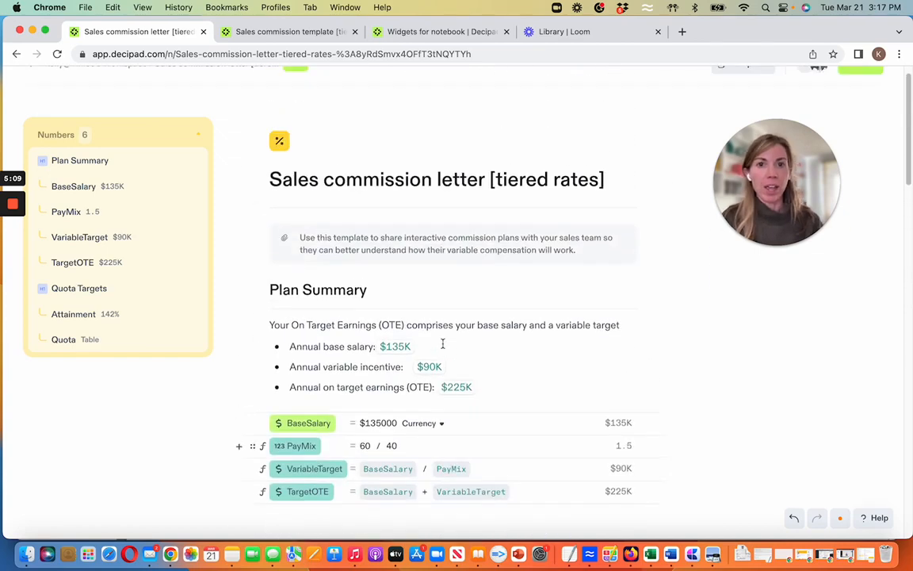
scroll(444, 346, up, 1)
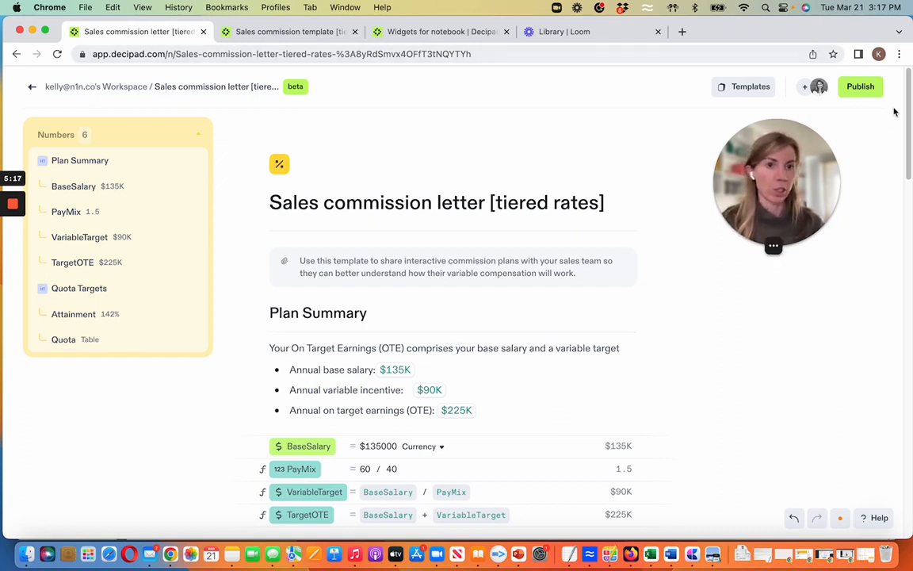
click(861, 89)
click(775, 178)
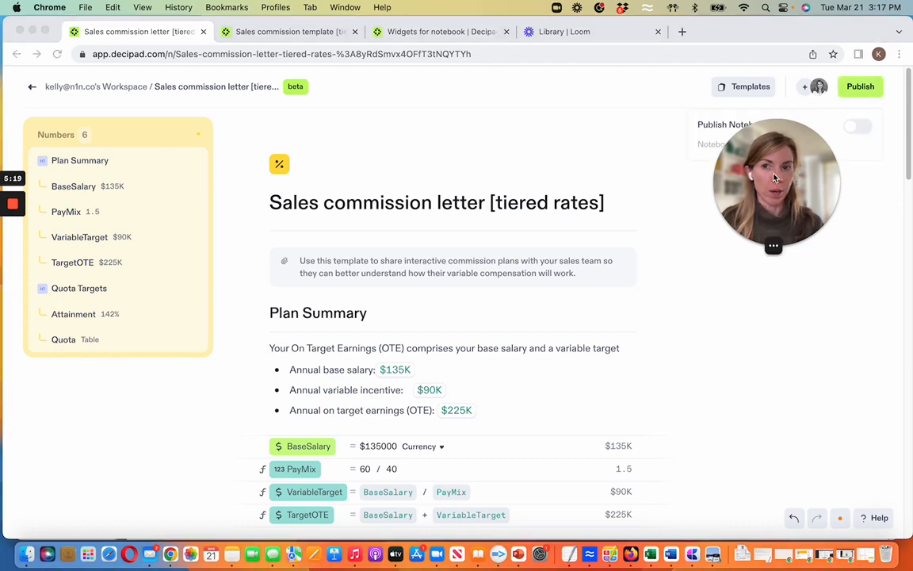
drag(775, 177, 201, 155)
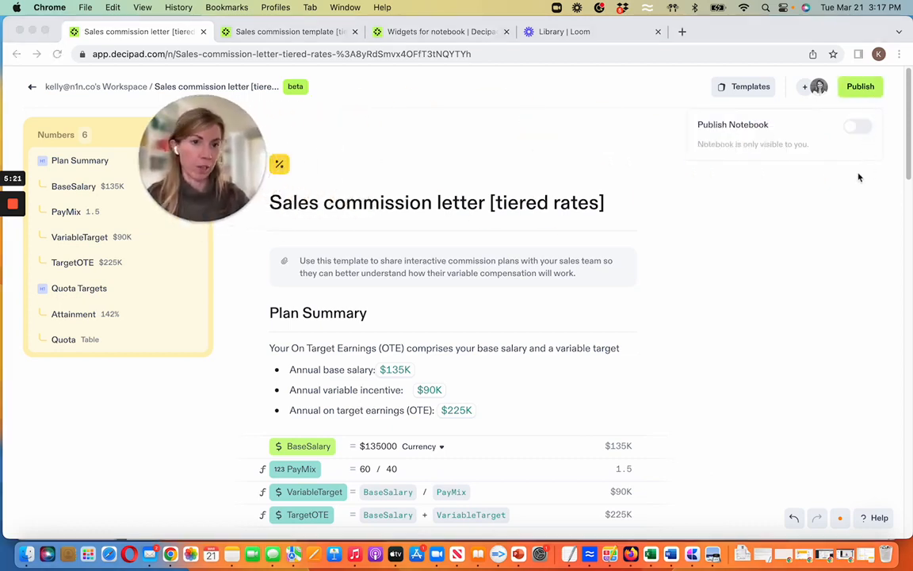
click(839, 190)
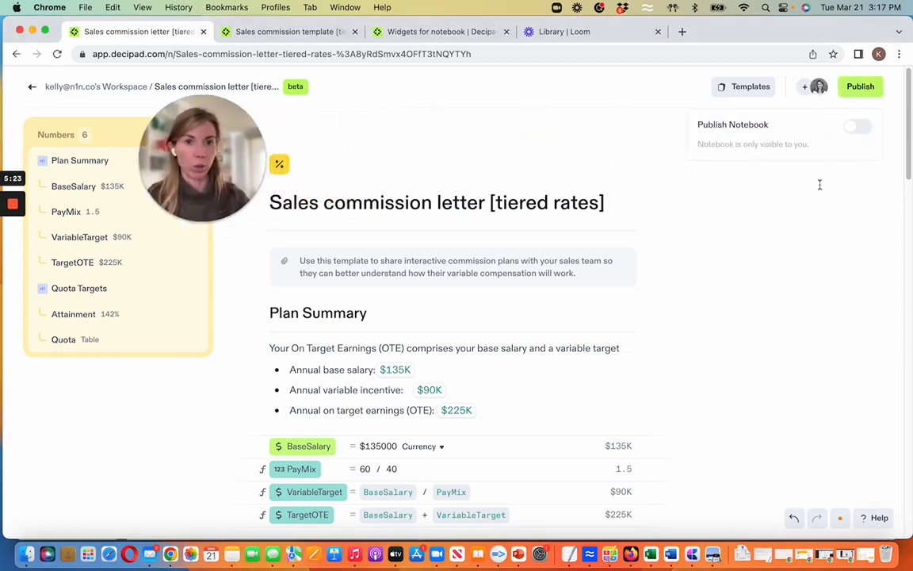
click(820, 184)
- Examine the reader and collaborator roles available when inviting others to the notebook, and close the invitation form unsent
click(806, 87)
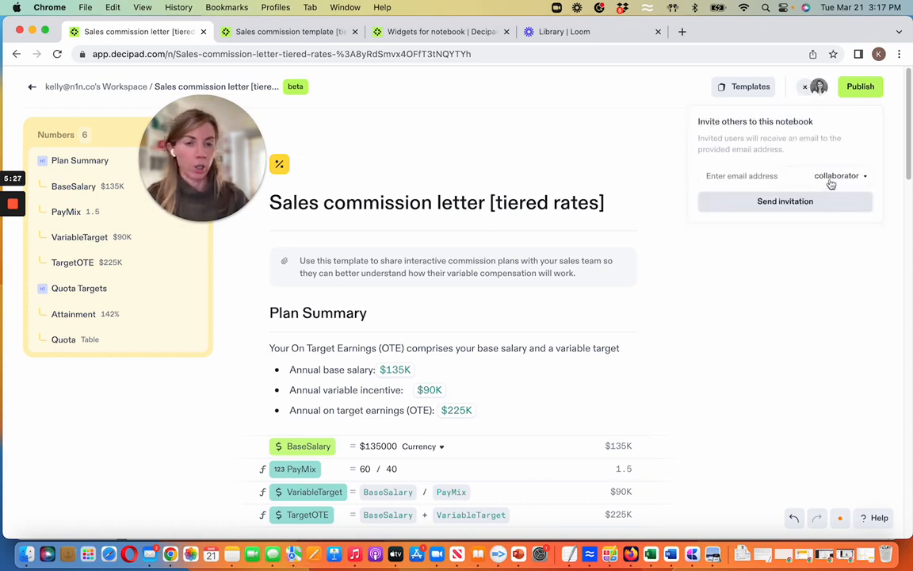
click(829, 177)
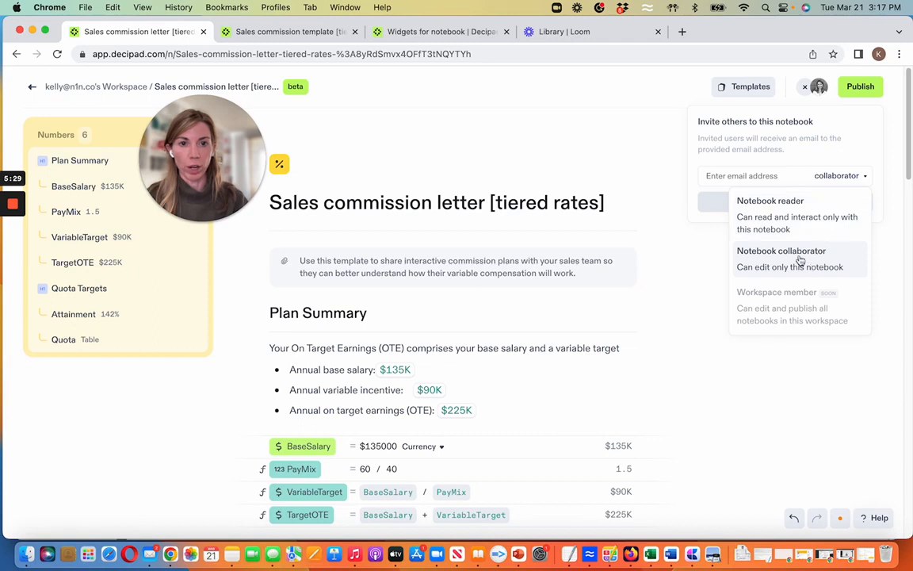
click(705, 261)
click(704, 261)
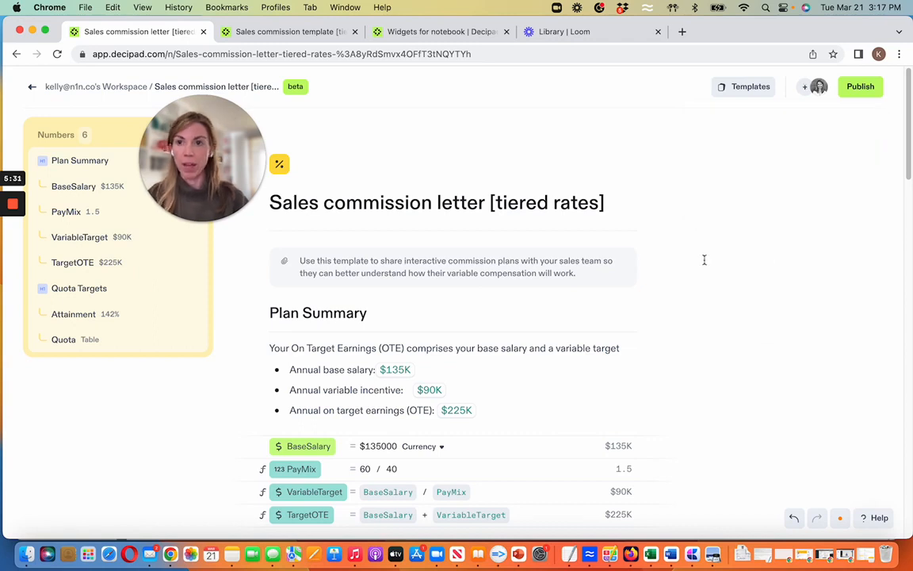